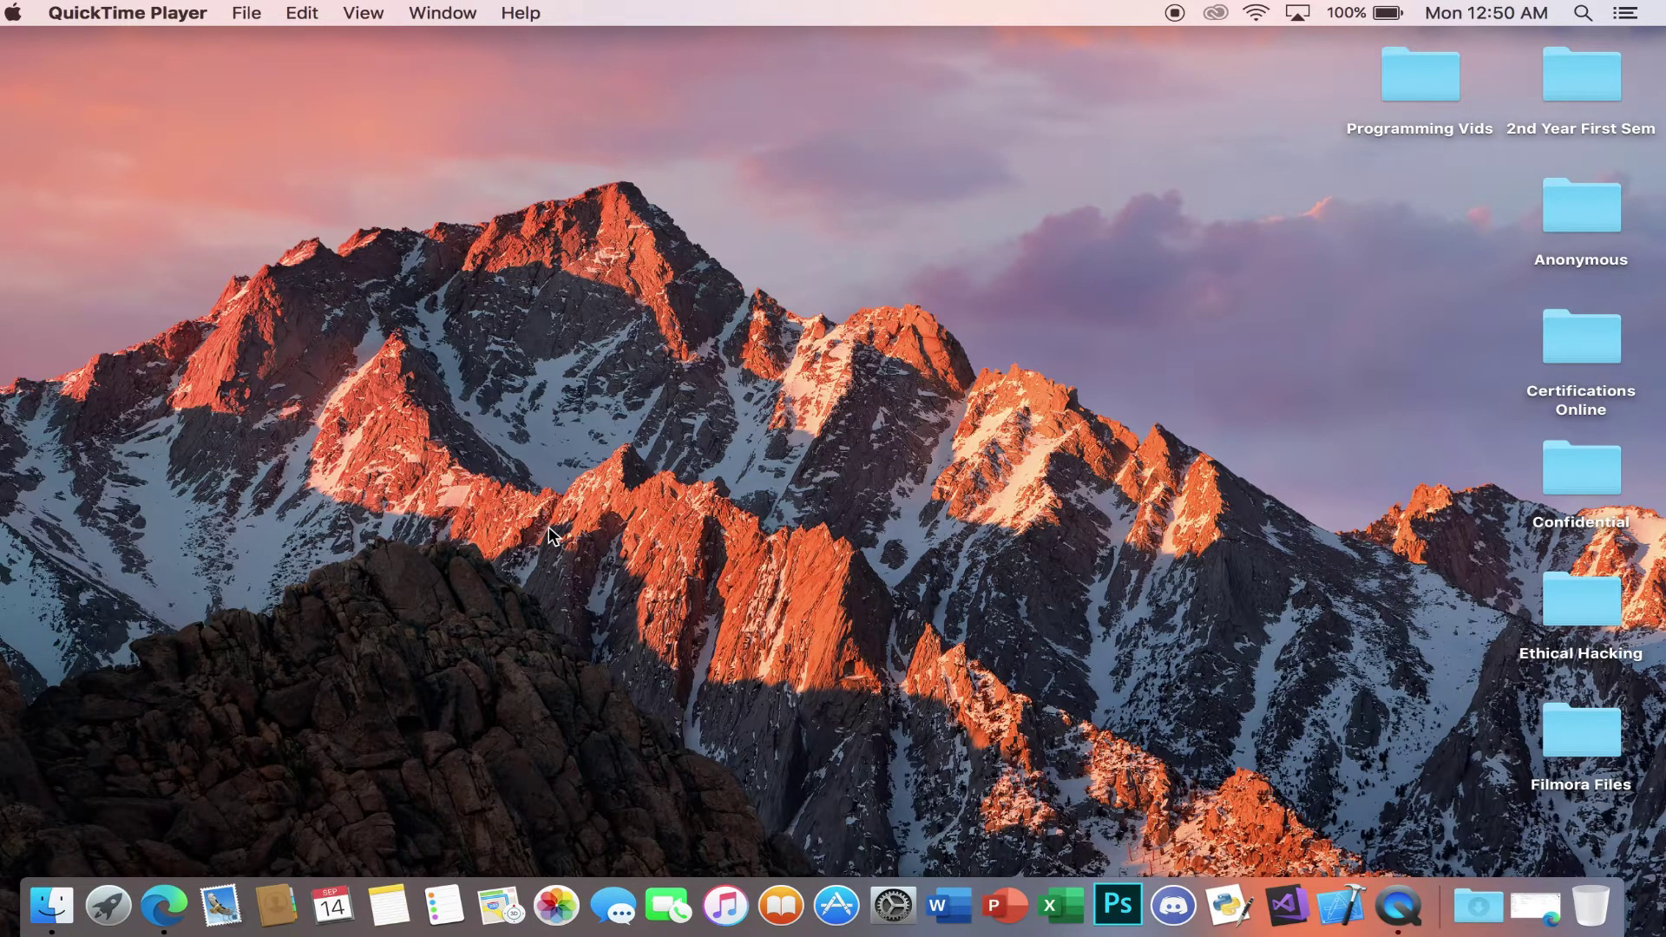
- Switch to Microsoft Edge with the Gprinter Essentials folder in Google Drive
click(165, 905)
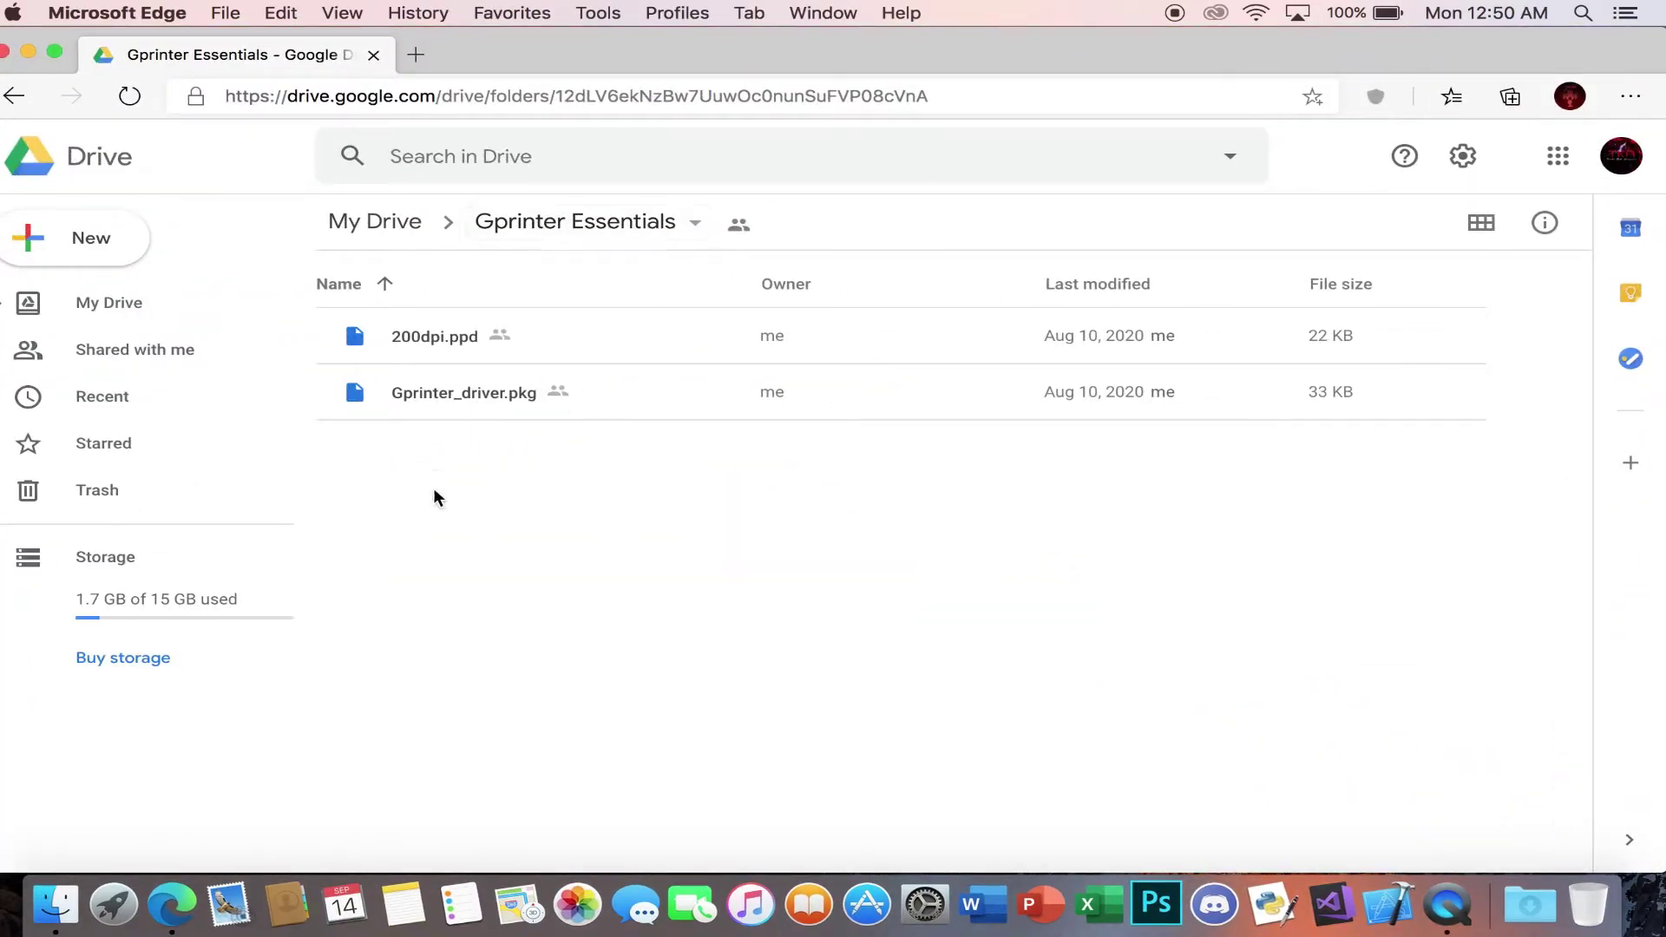
drag(470, 493, 469, 348)
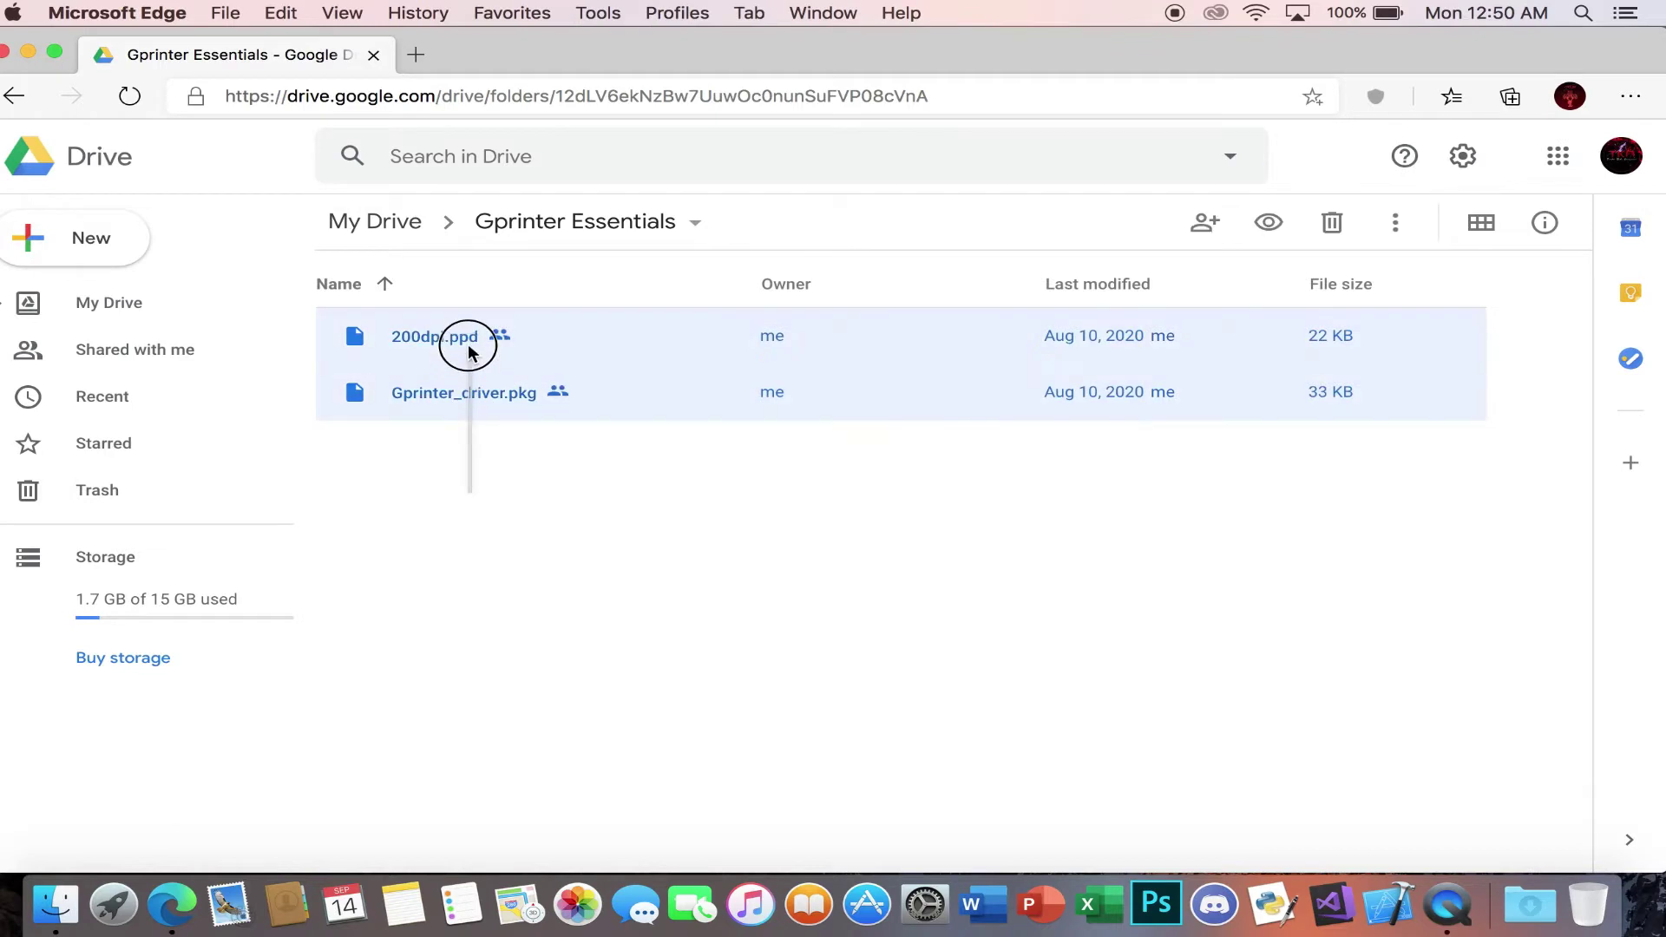
right_click(467, 341)
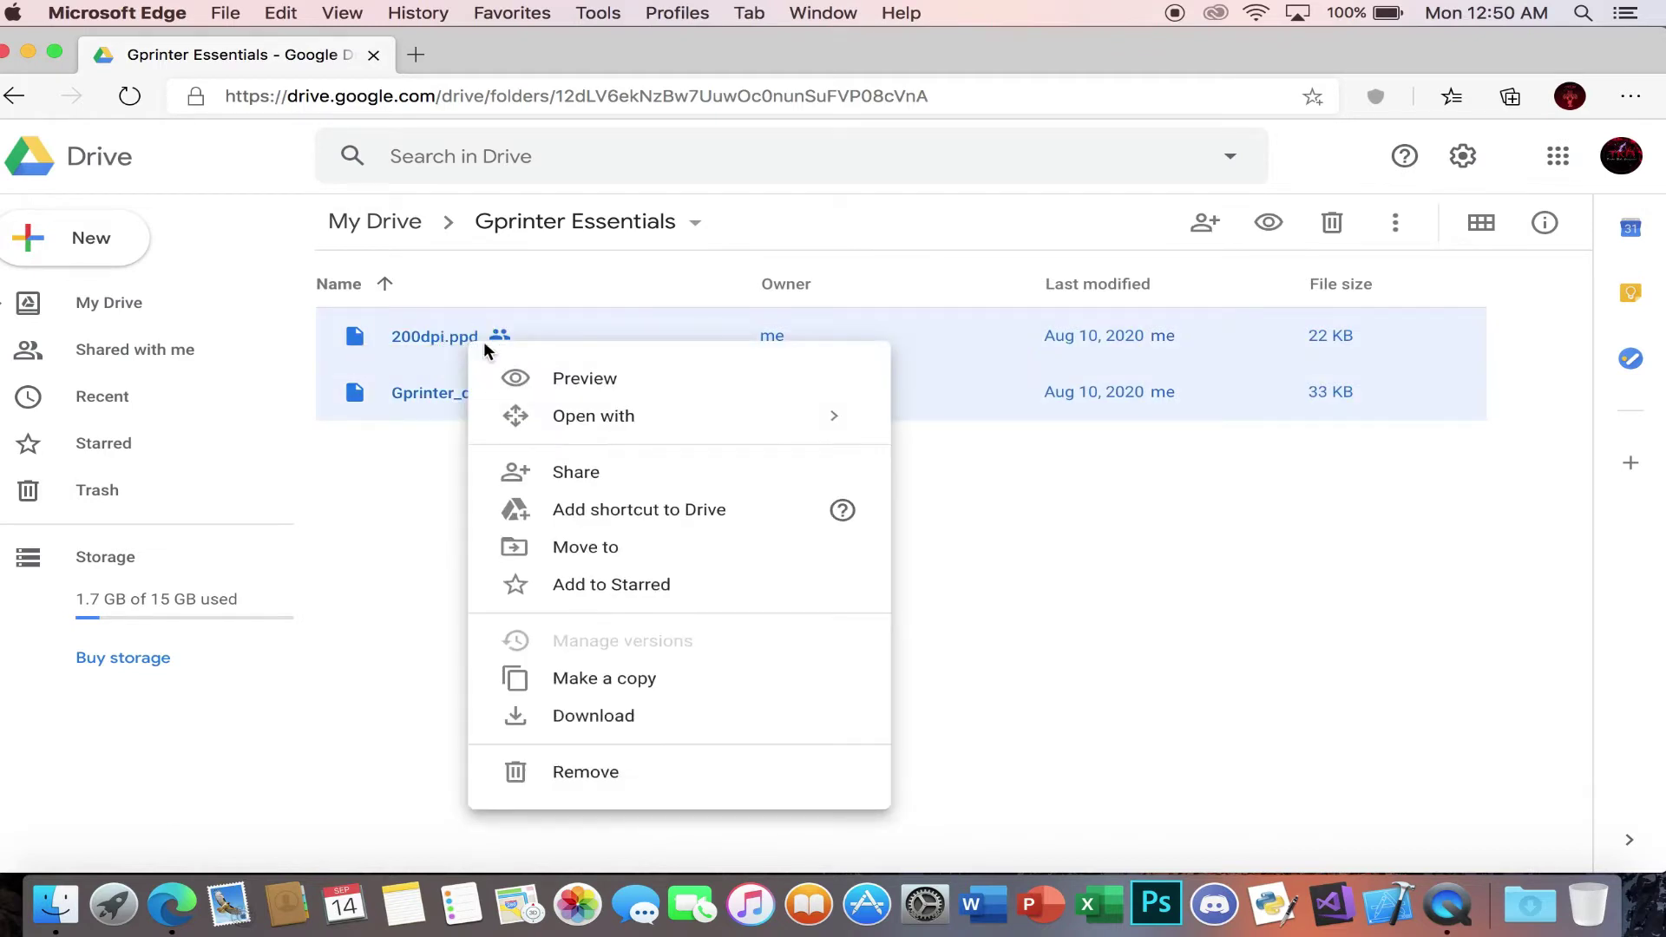
click(623, 716)
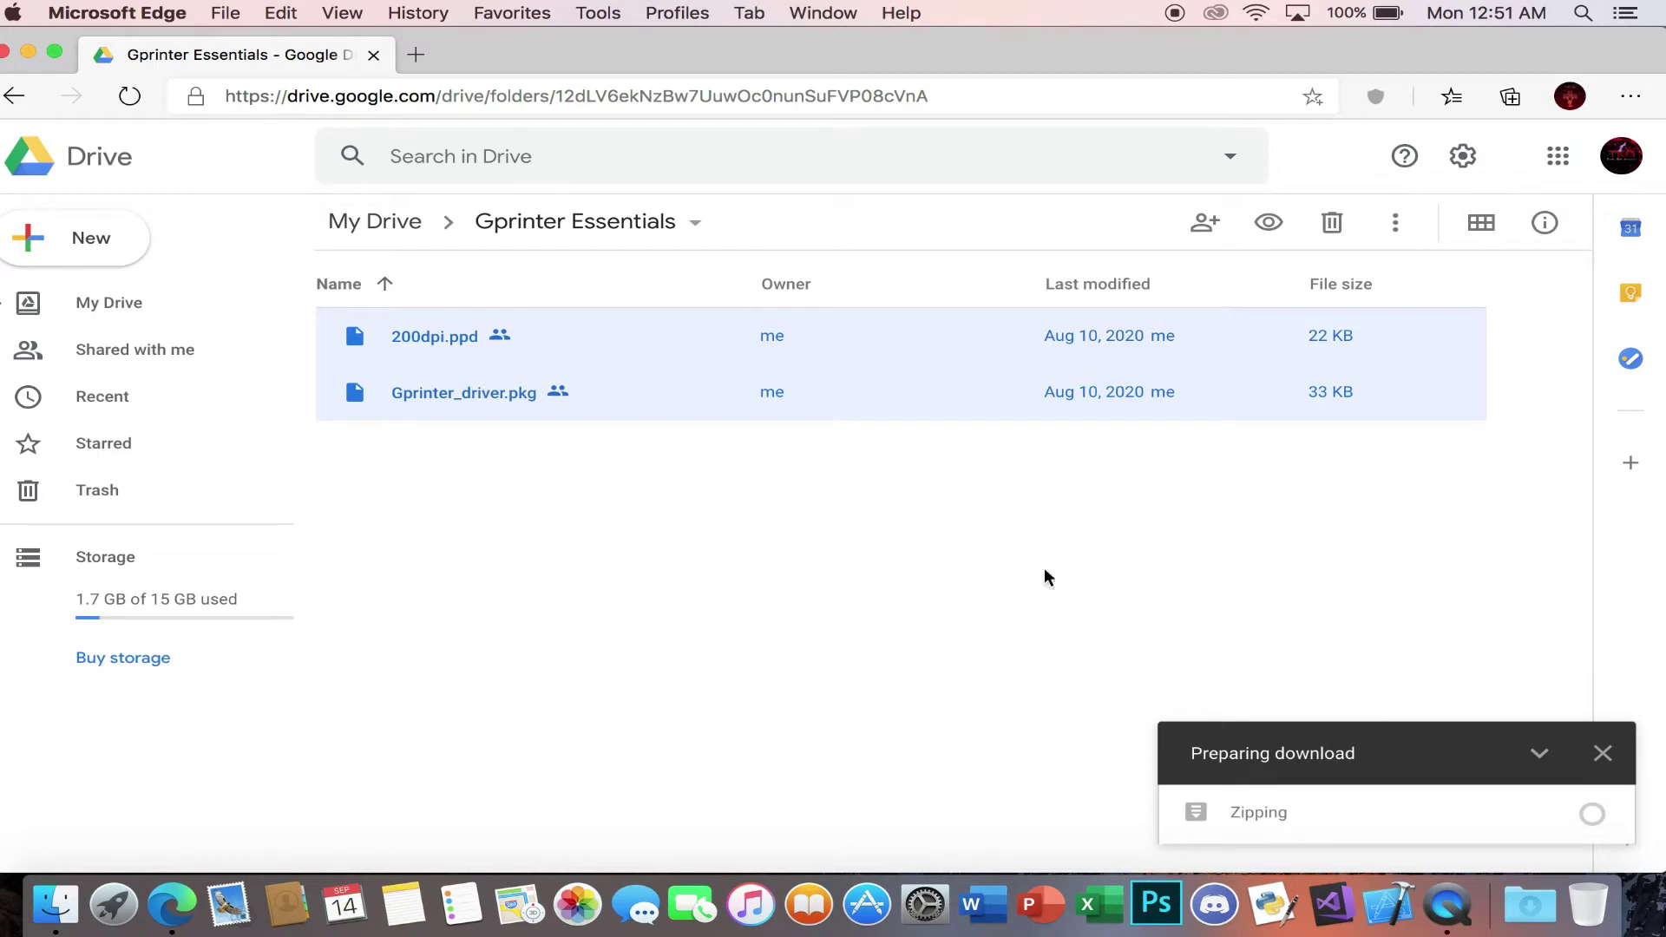
click(1603, 753)
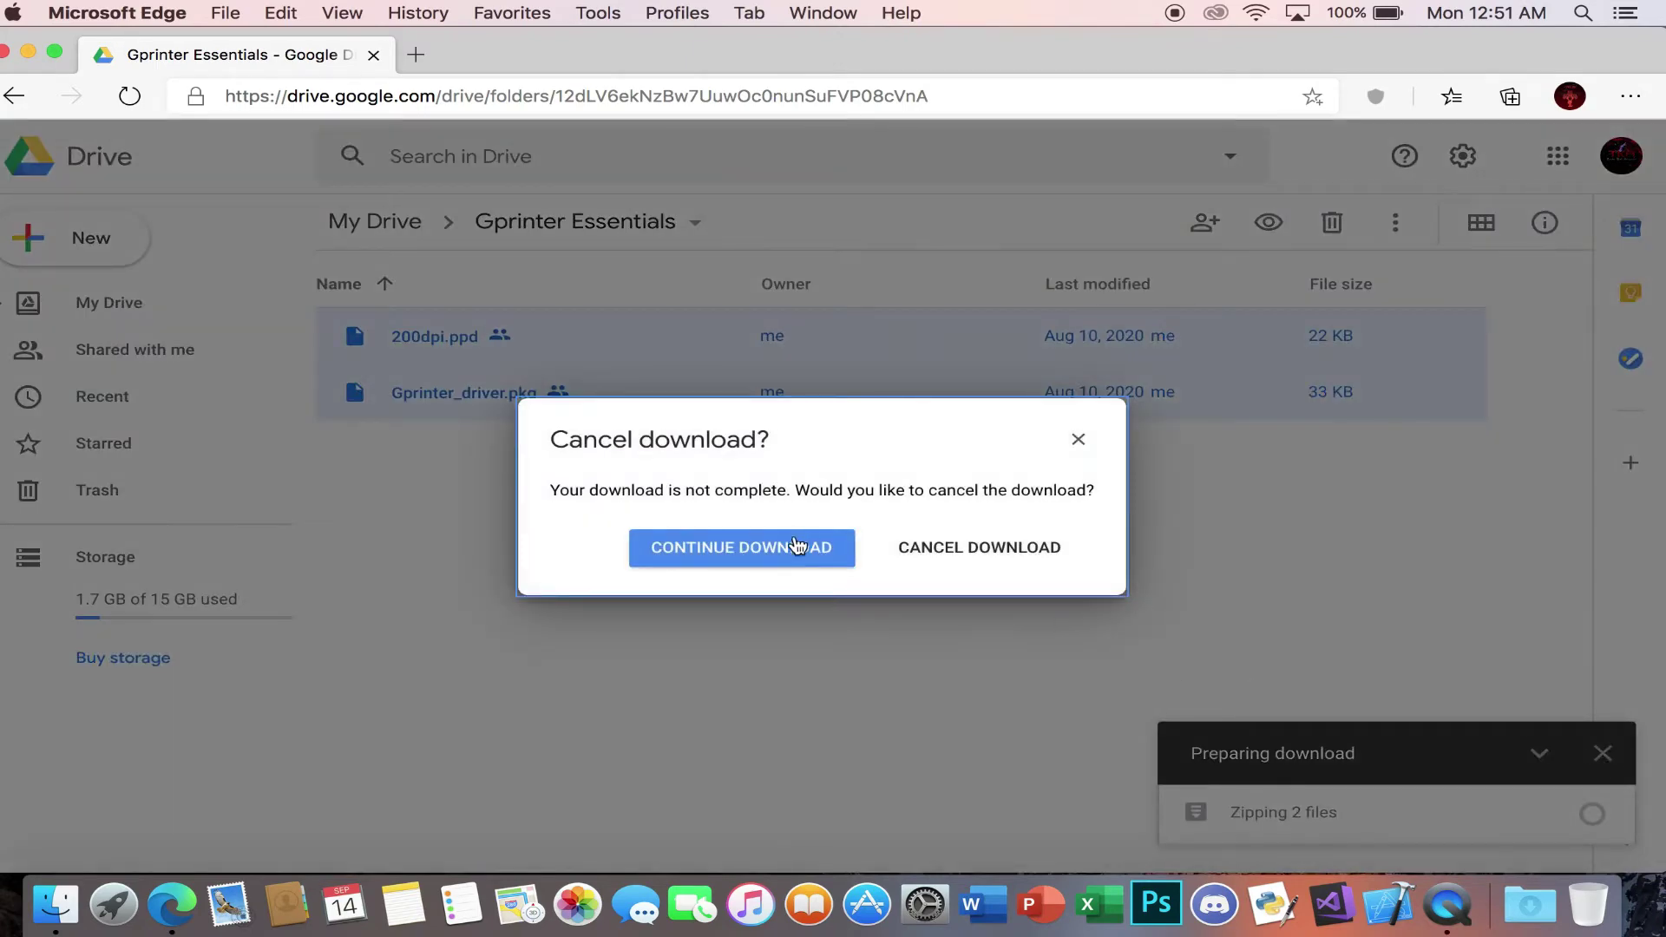
click(953, 550)
click(631, 467)
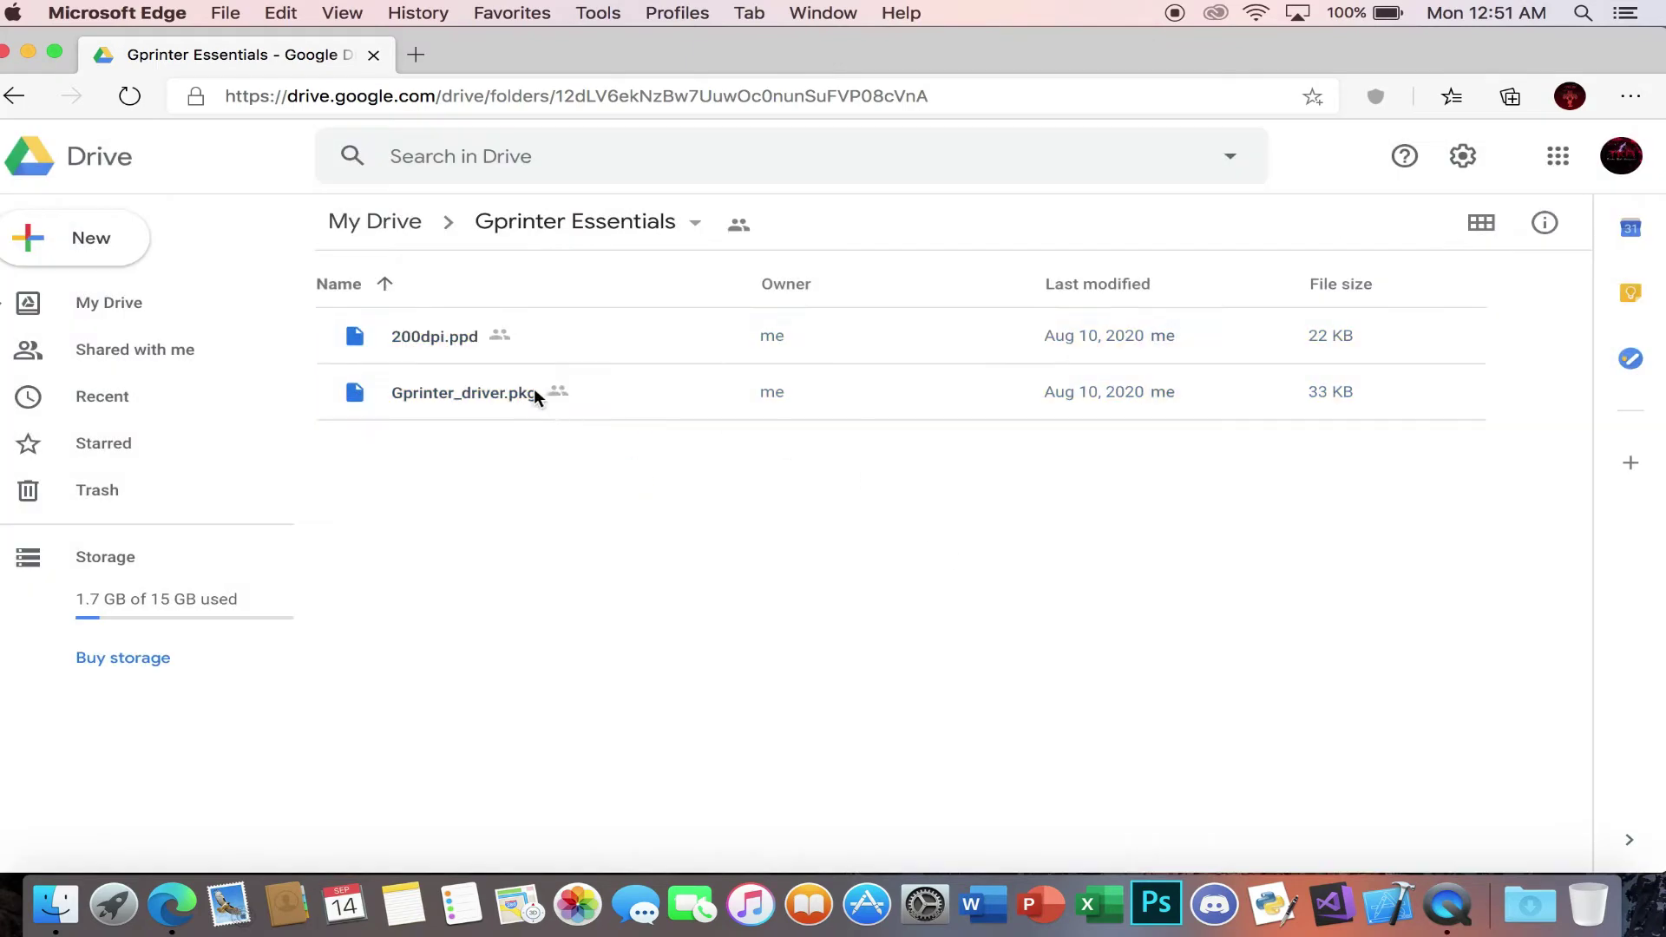
- Download 200dpi.ppd from the Gprinter Essentials folder, save it in Downloads, and dismiss the download notice
right_click(513, 339)
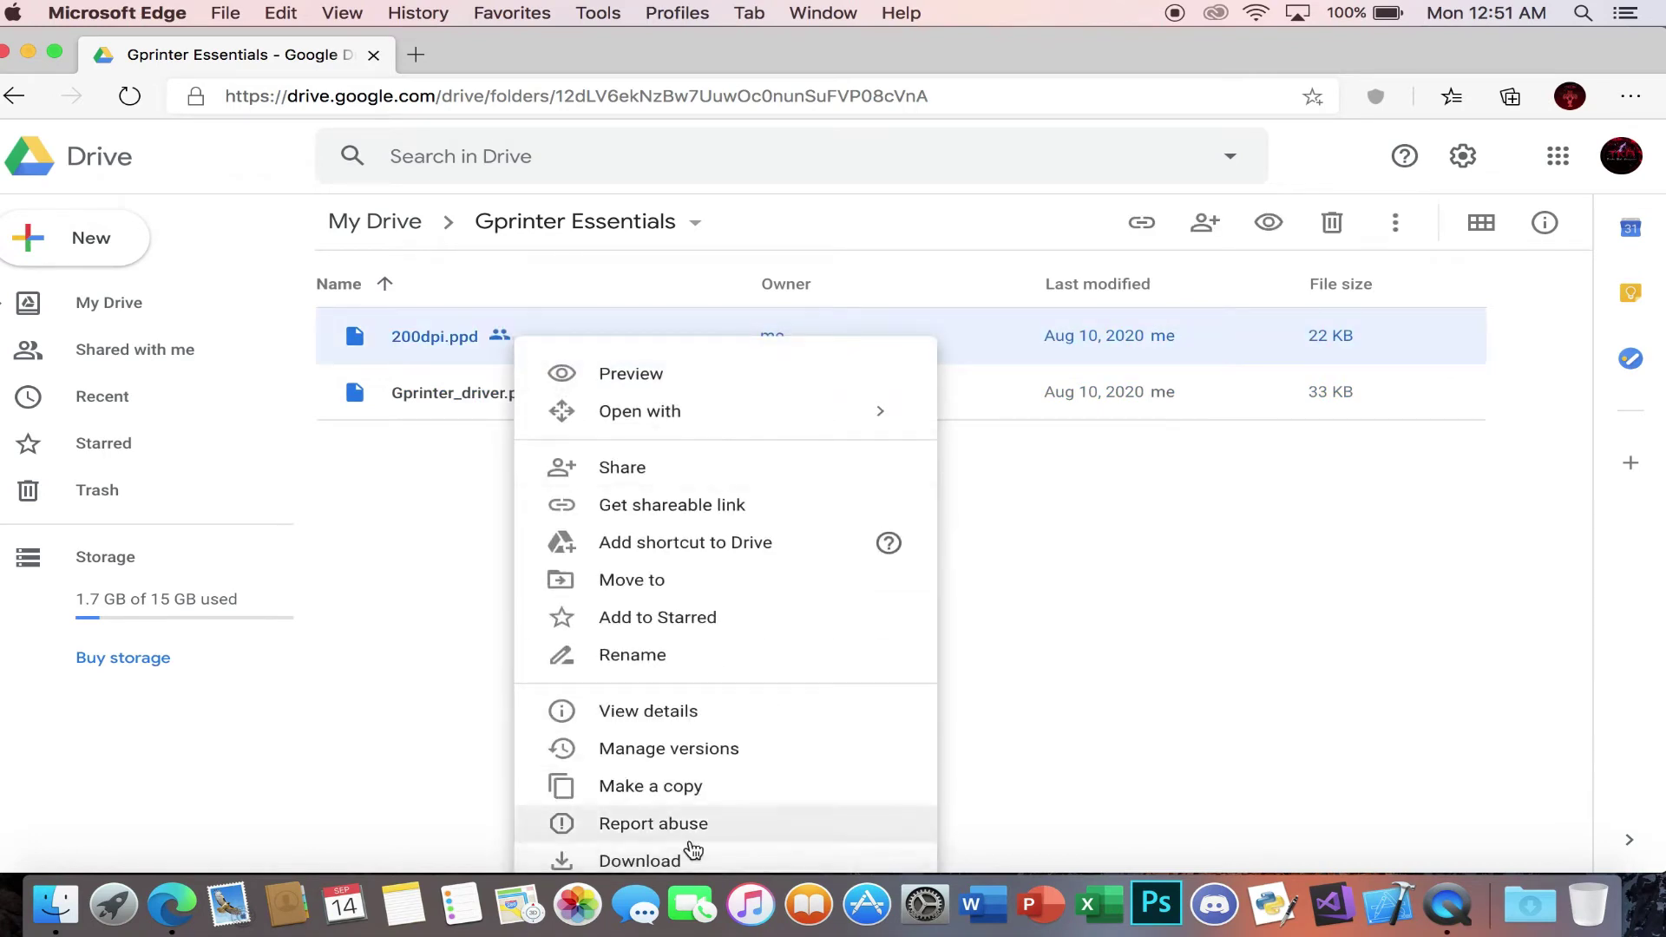
click(687, 860)
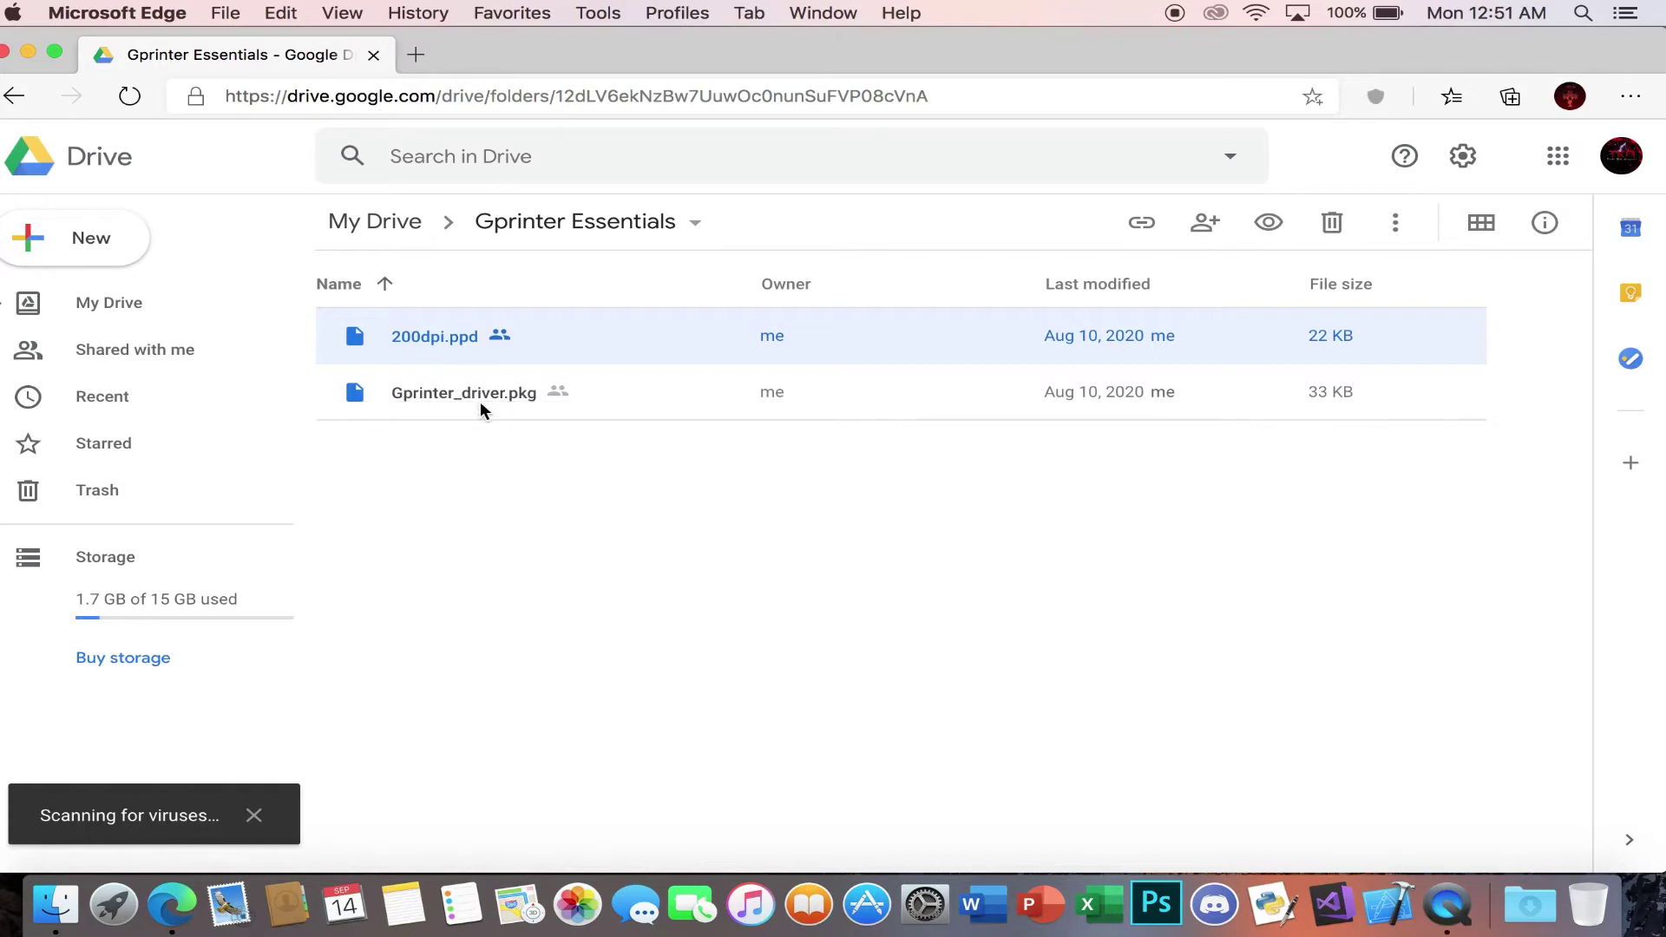
click(477, 501)
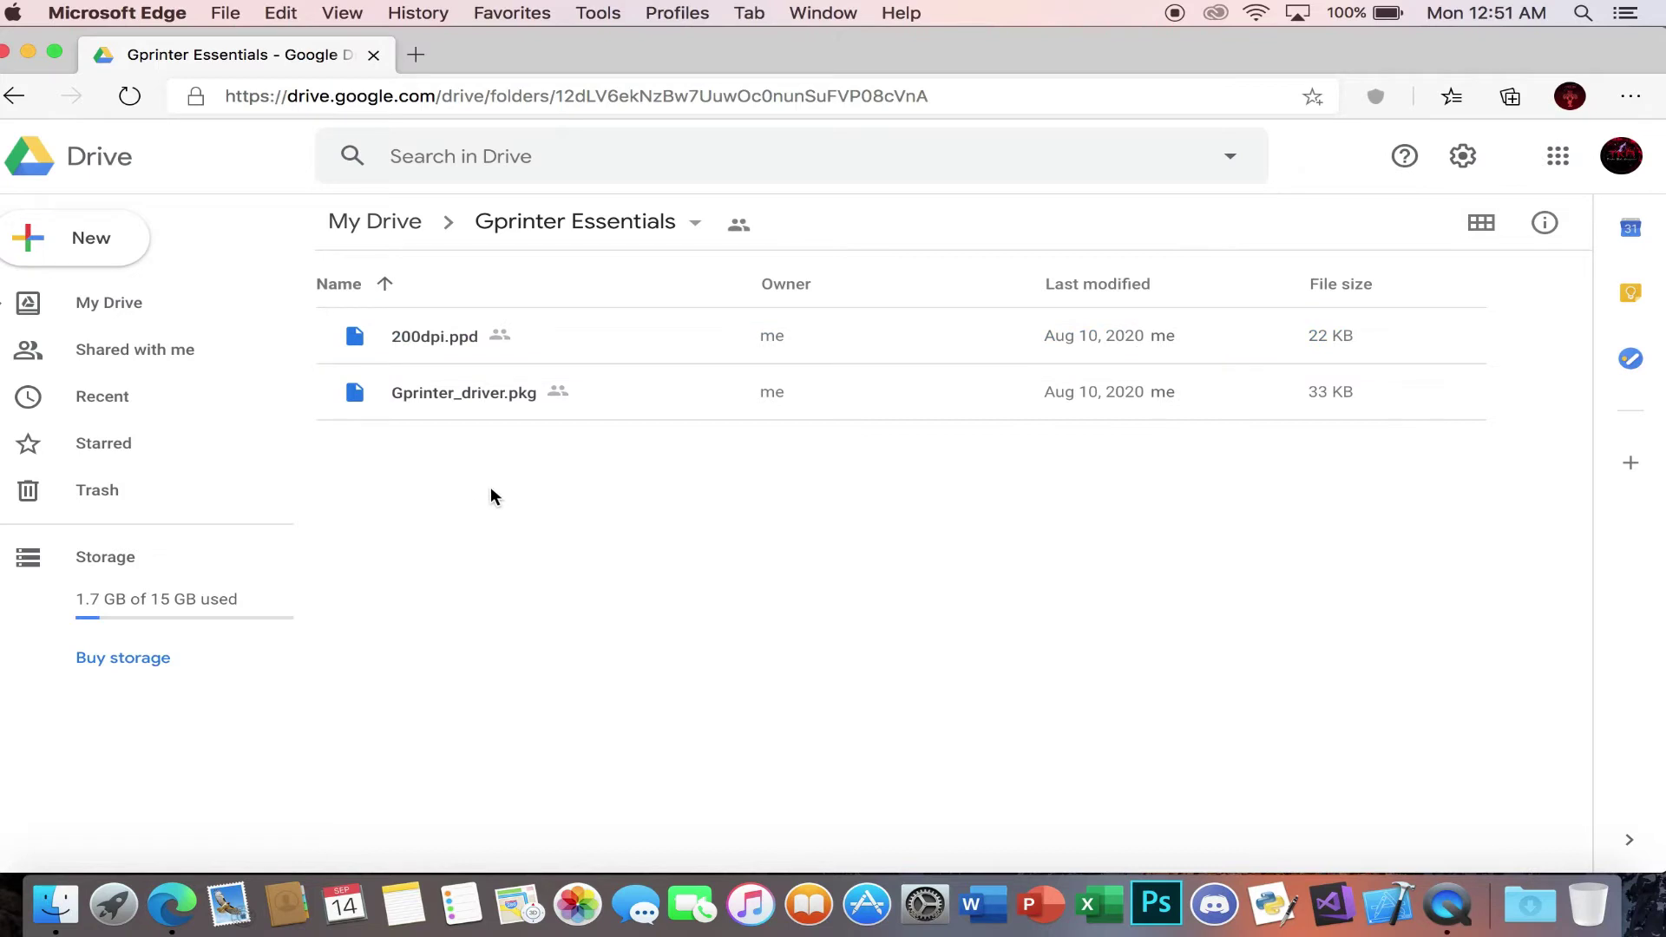
right_click(471, 392)
click(586, 764)
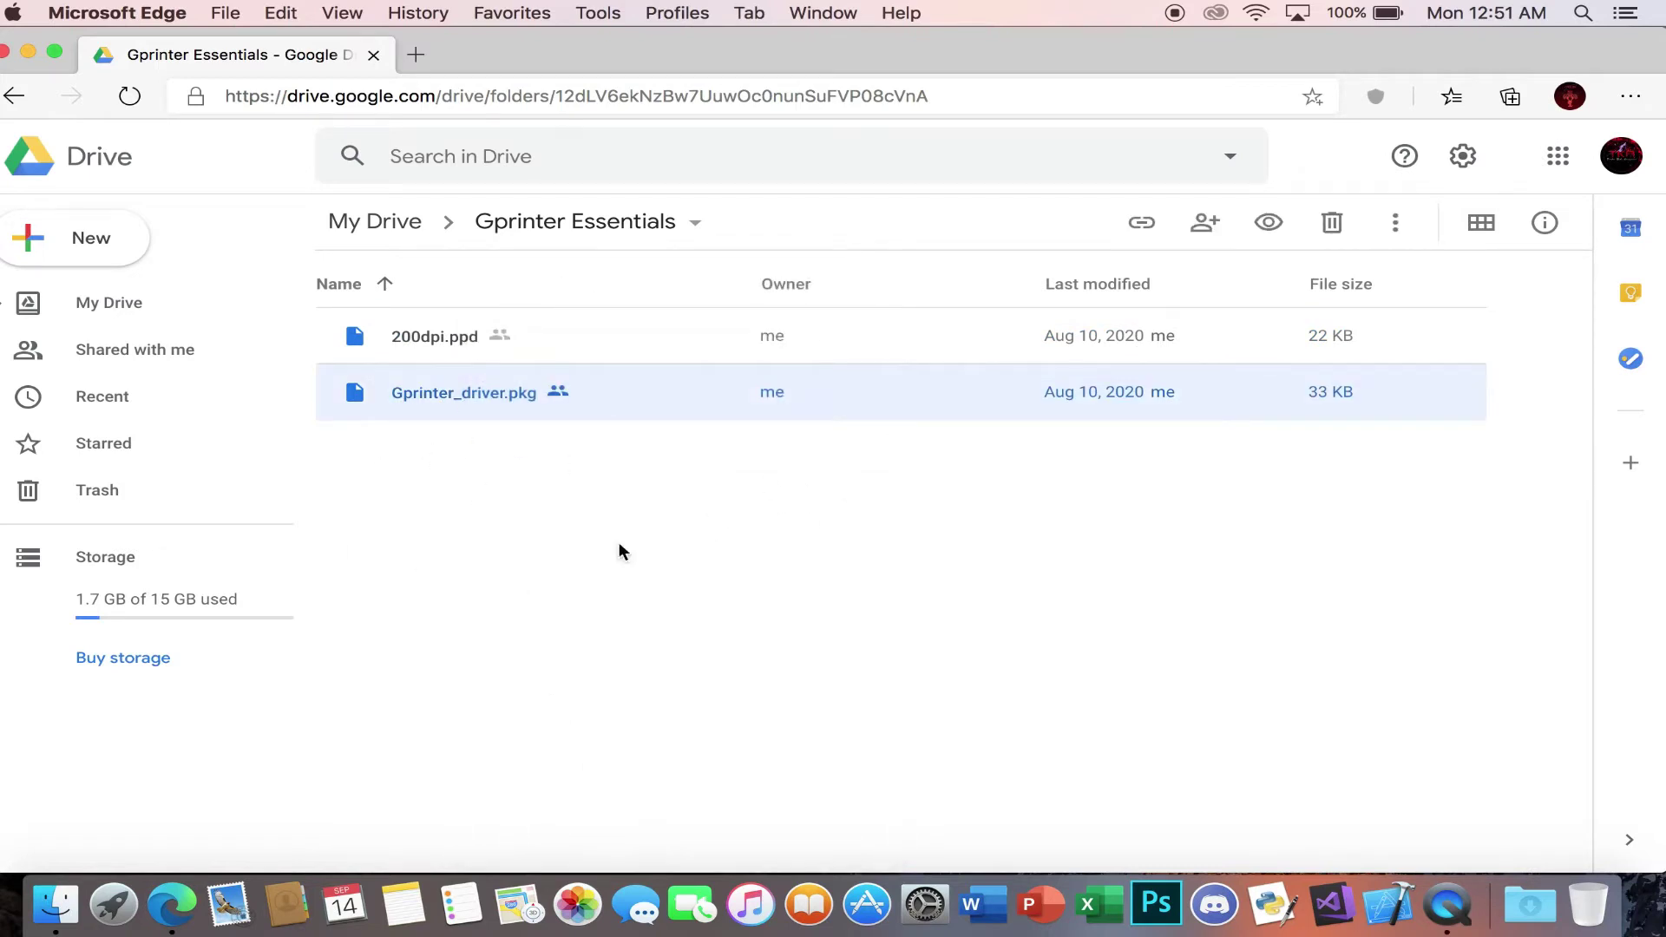
click(501, 497)
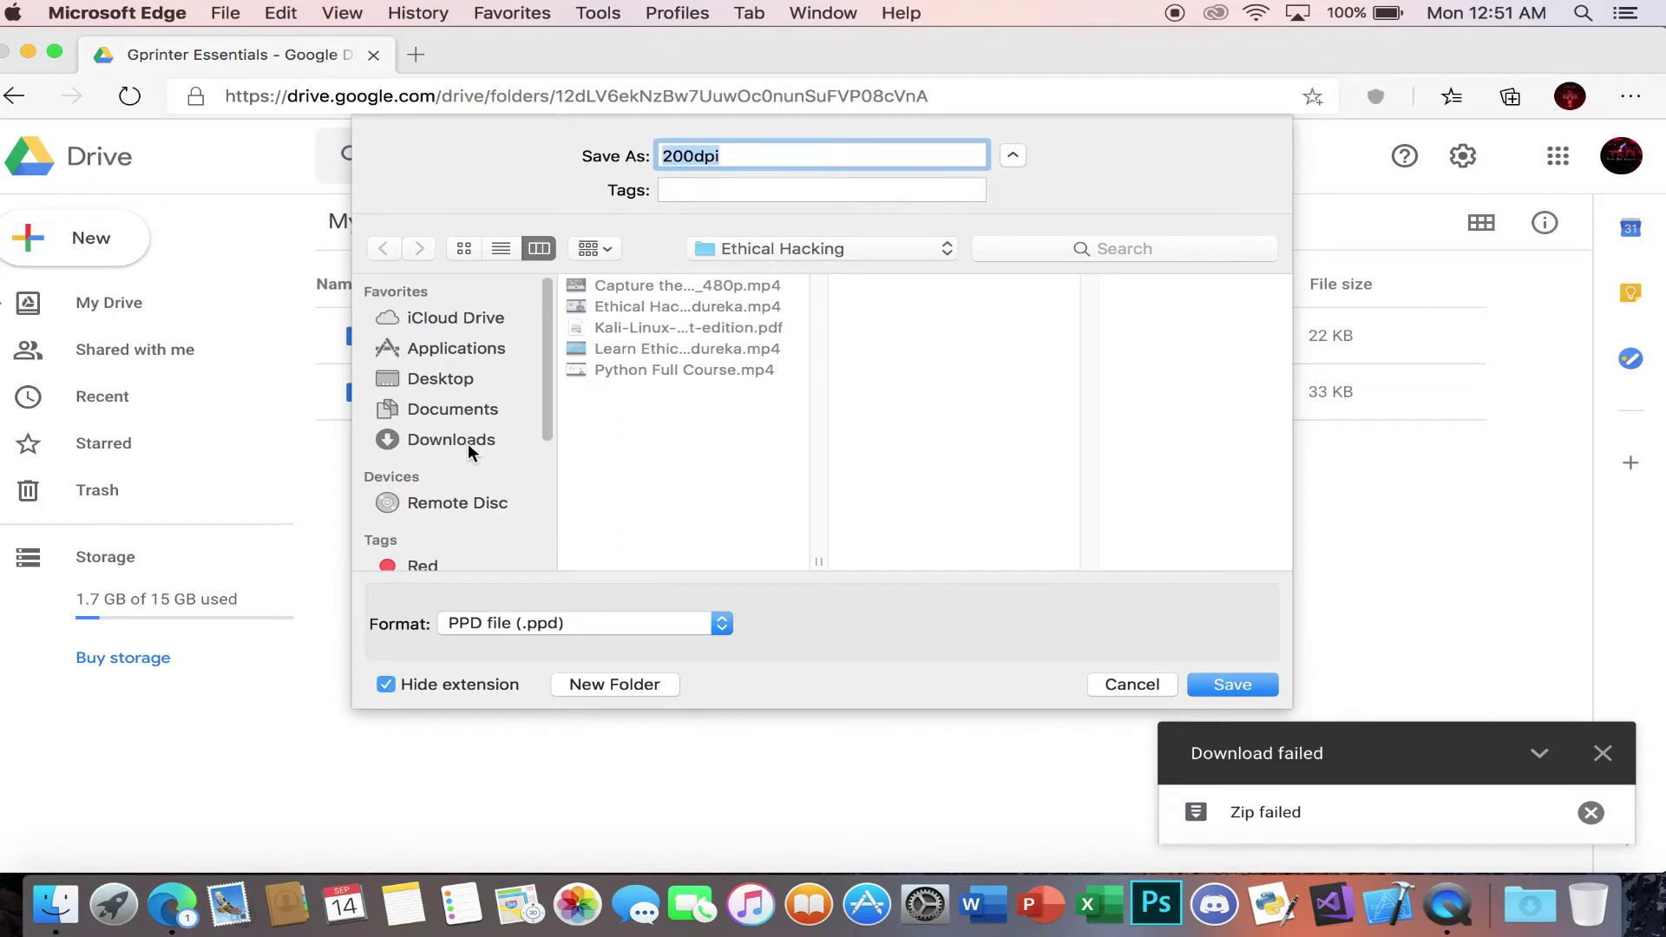
click(467, 443)
key(Return)
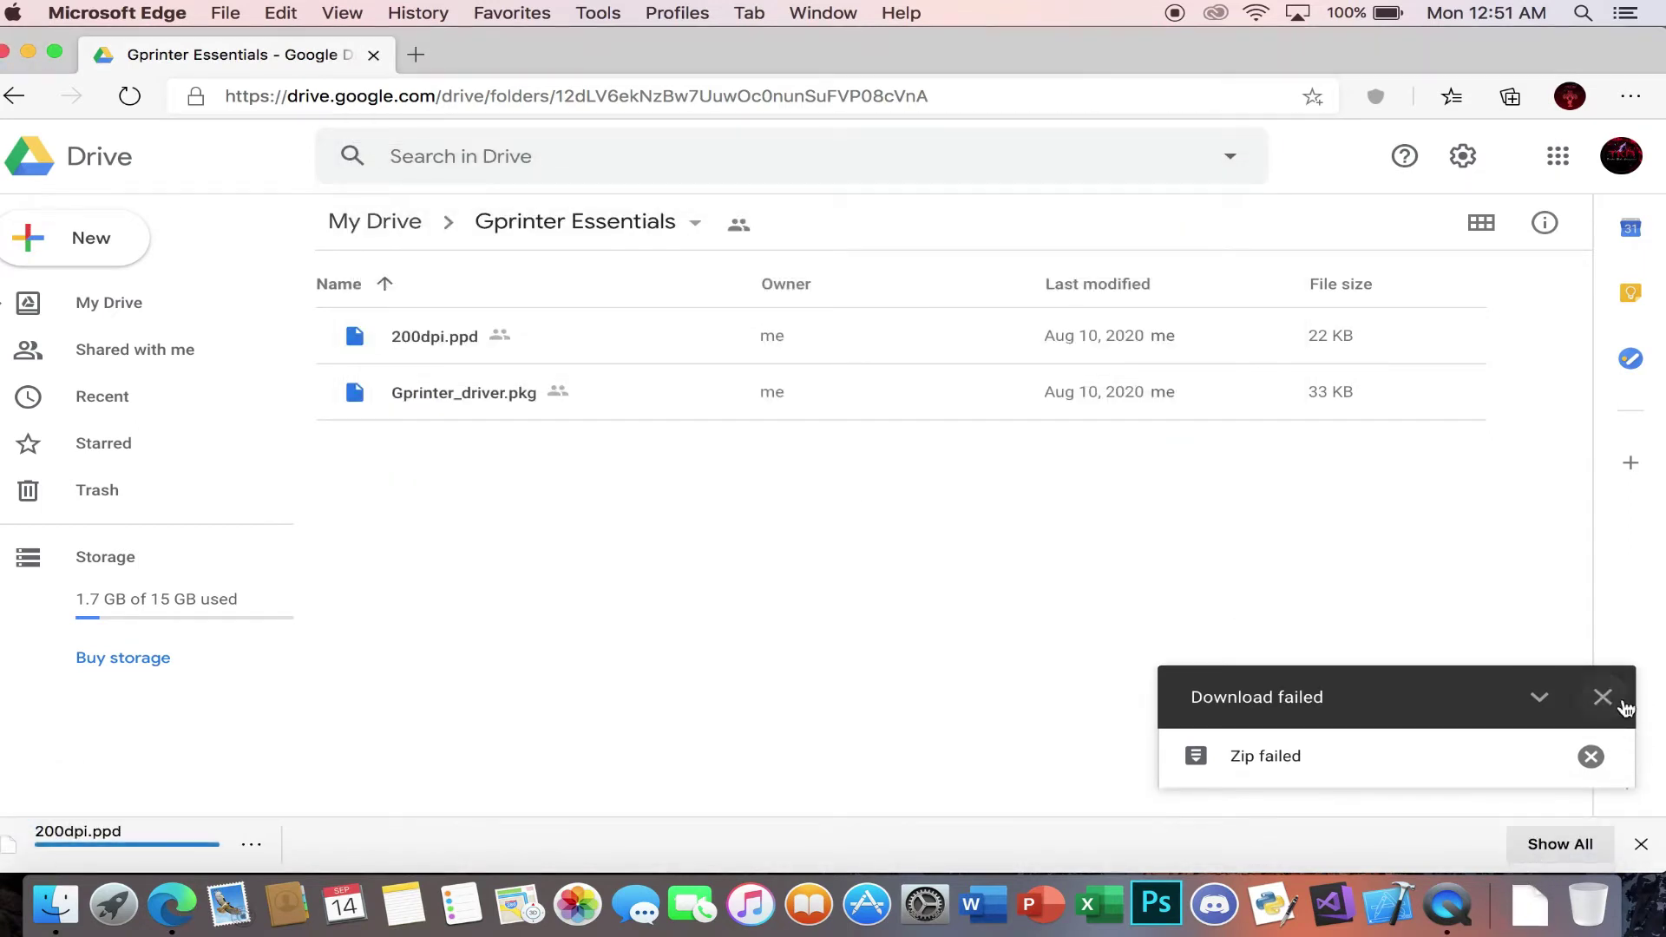
click(1604, 697)
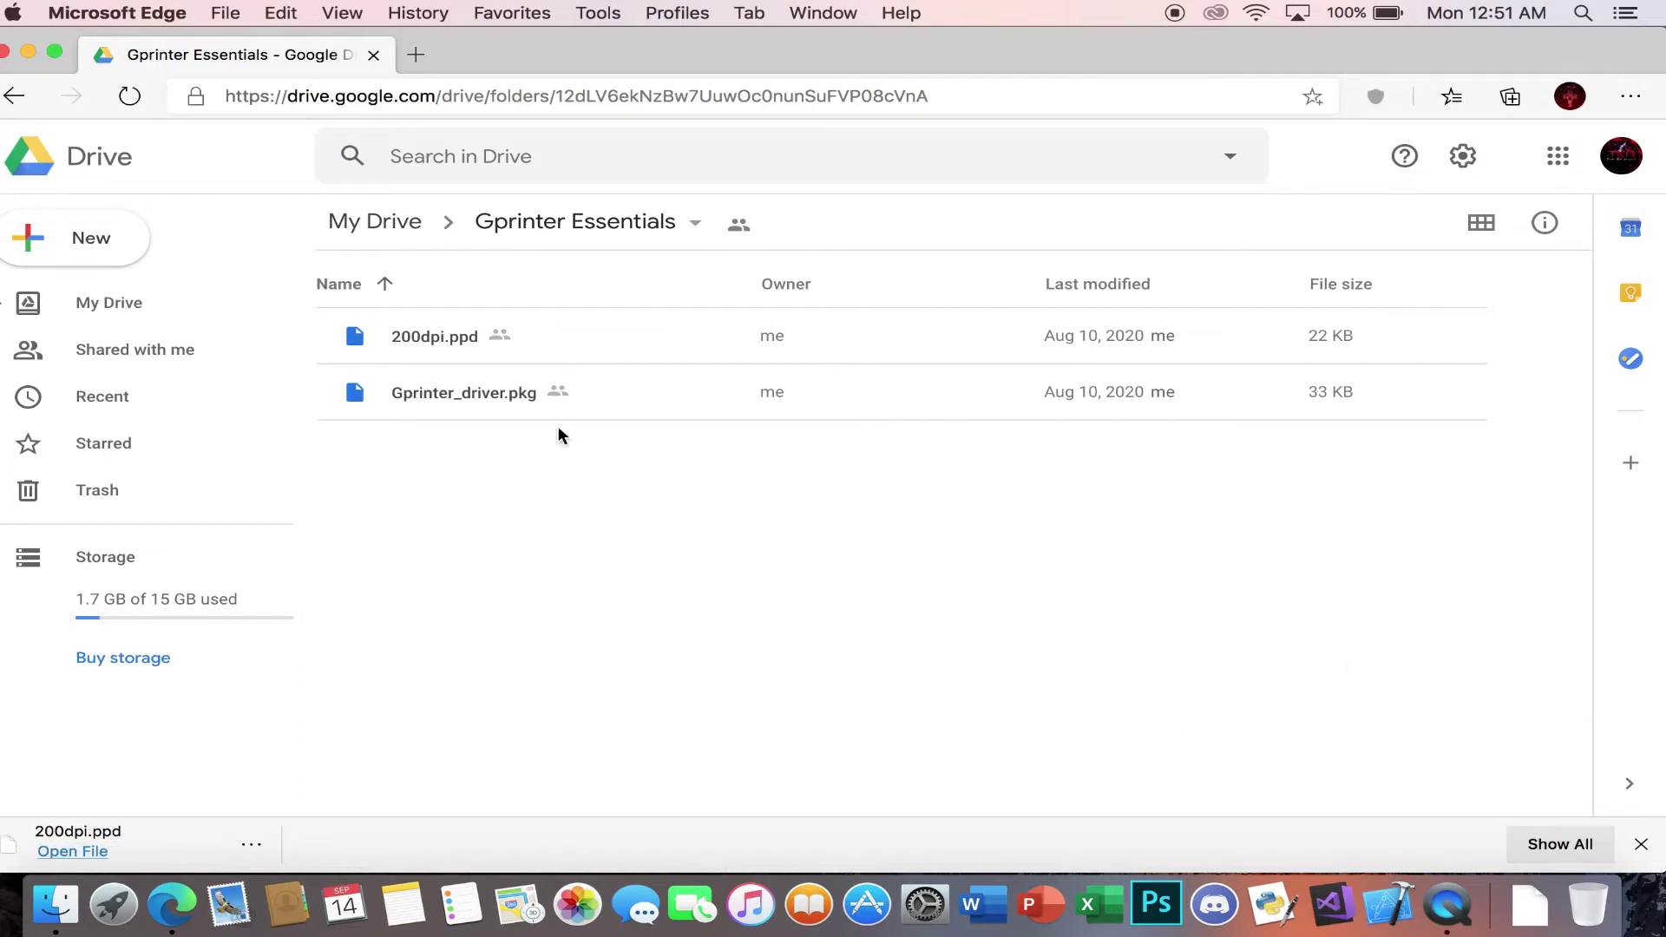
- Download Gprinter_driver.pkg into Downloads and close the browser window
right_click(492, 403)
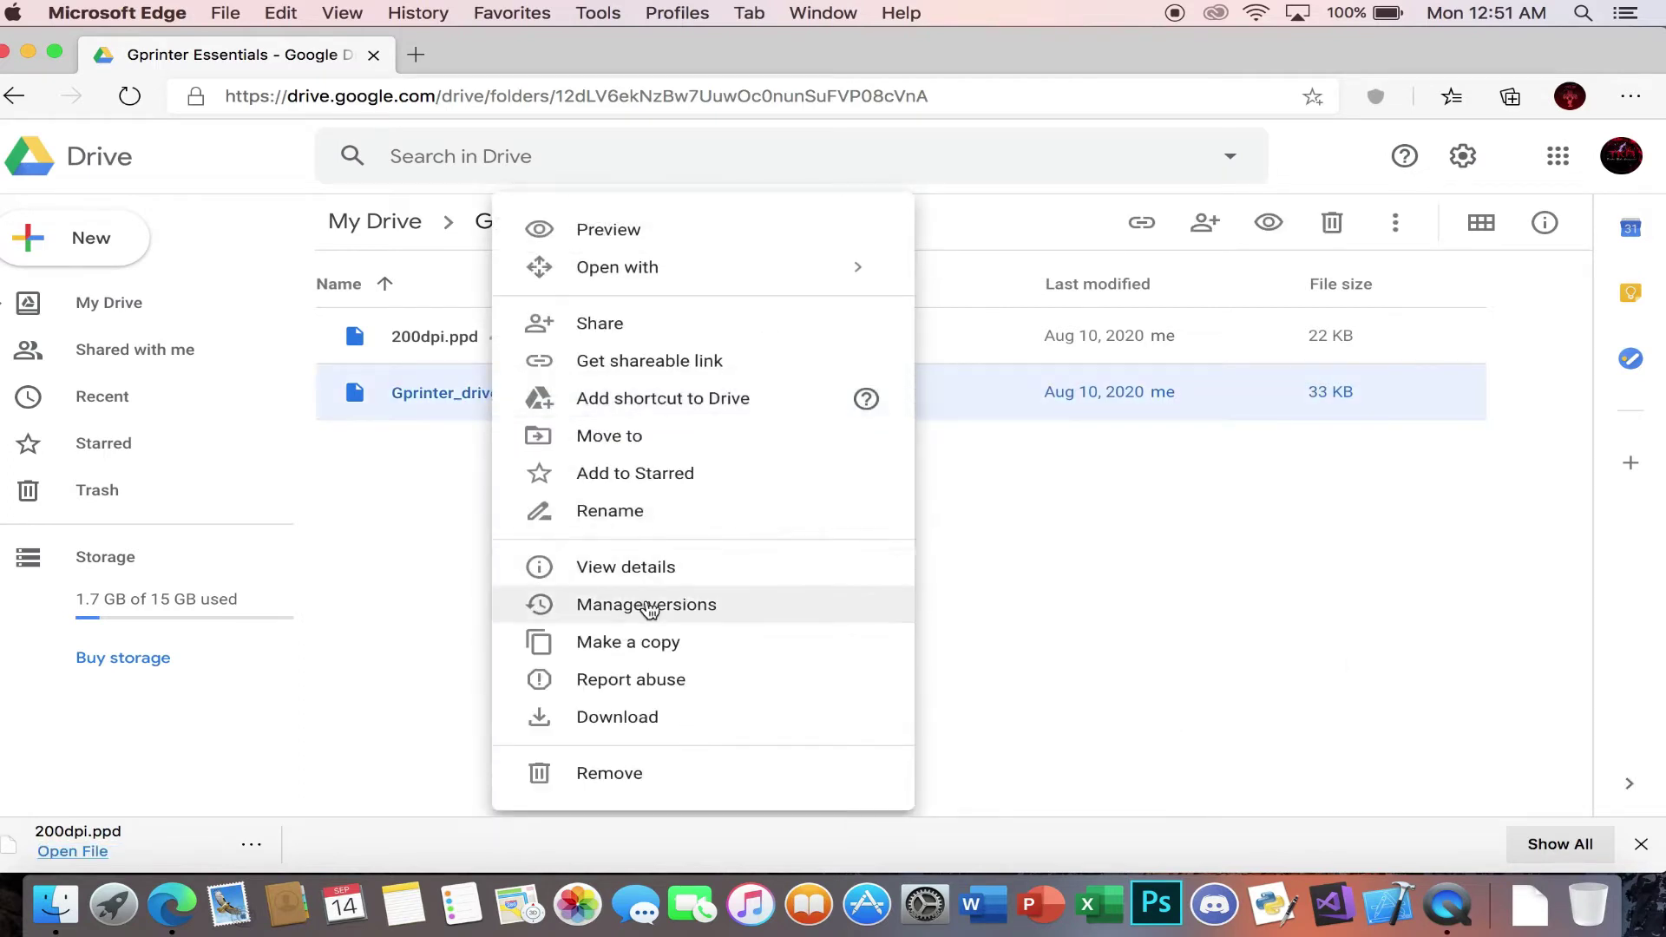
click(681, 719)
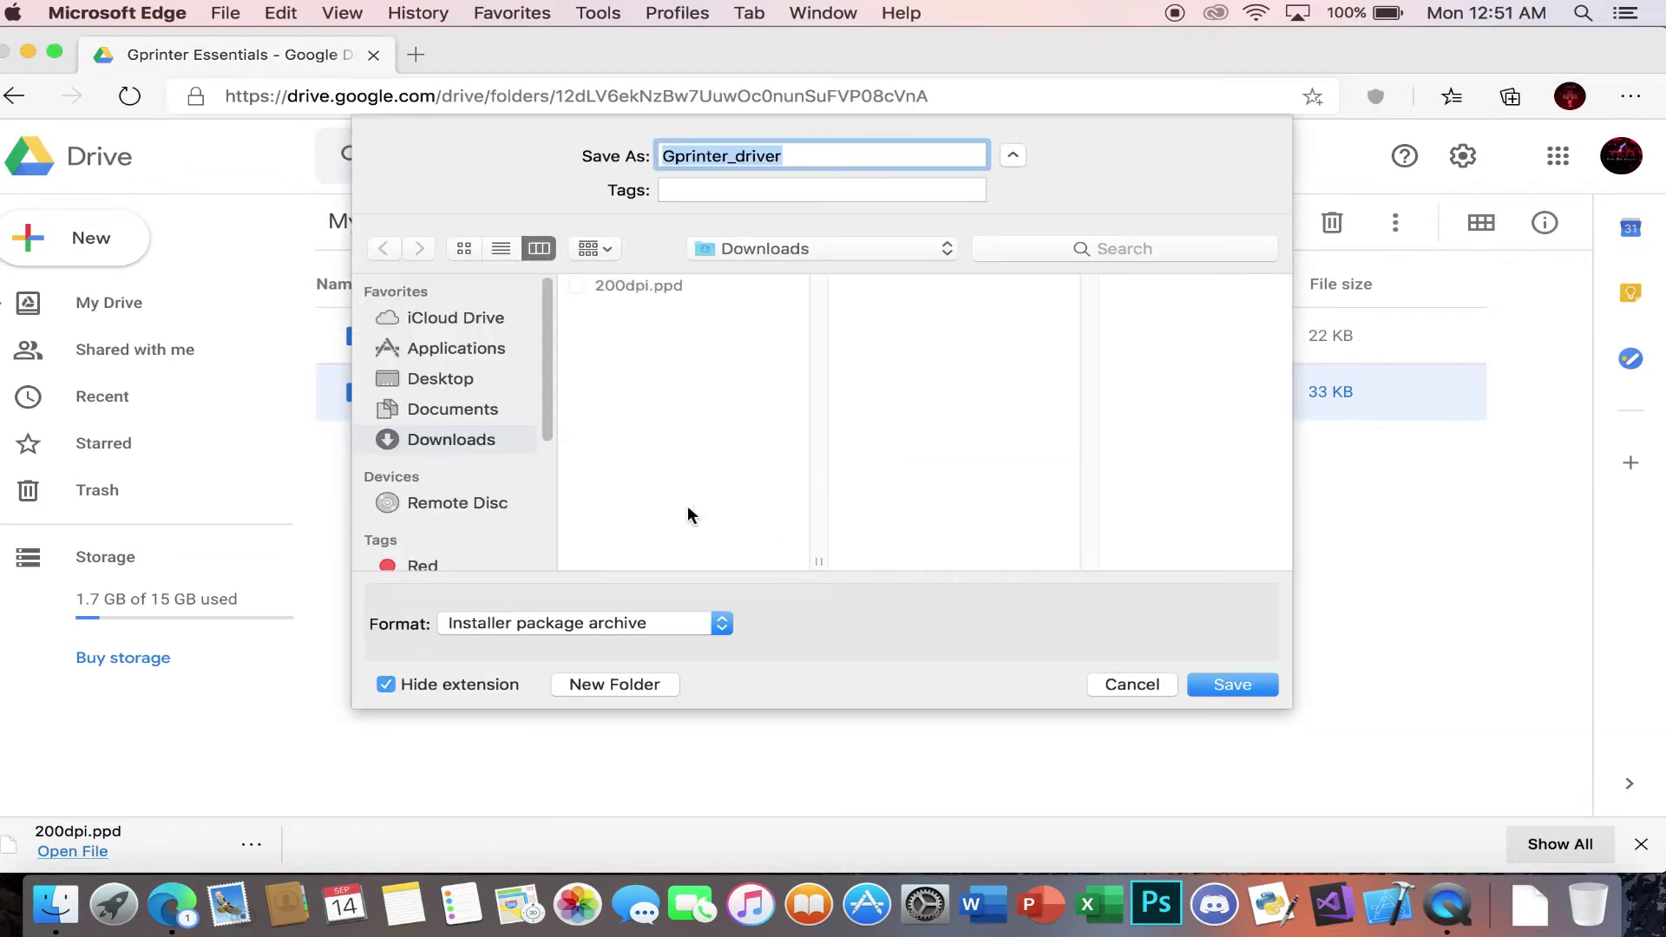
key(Return)
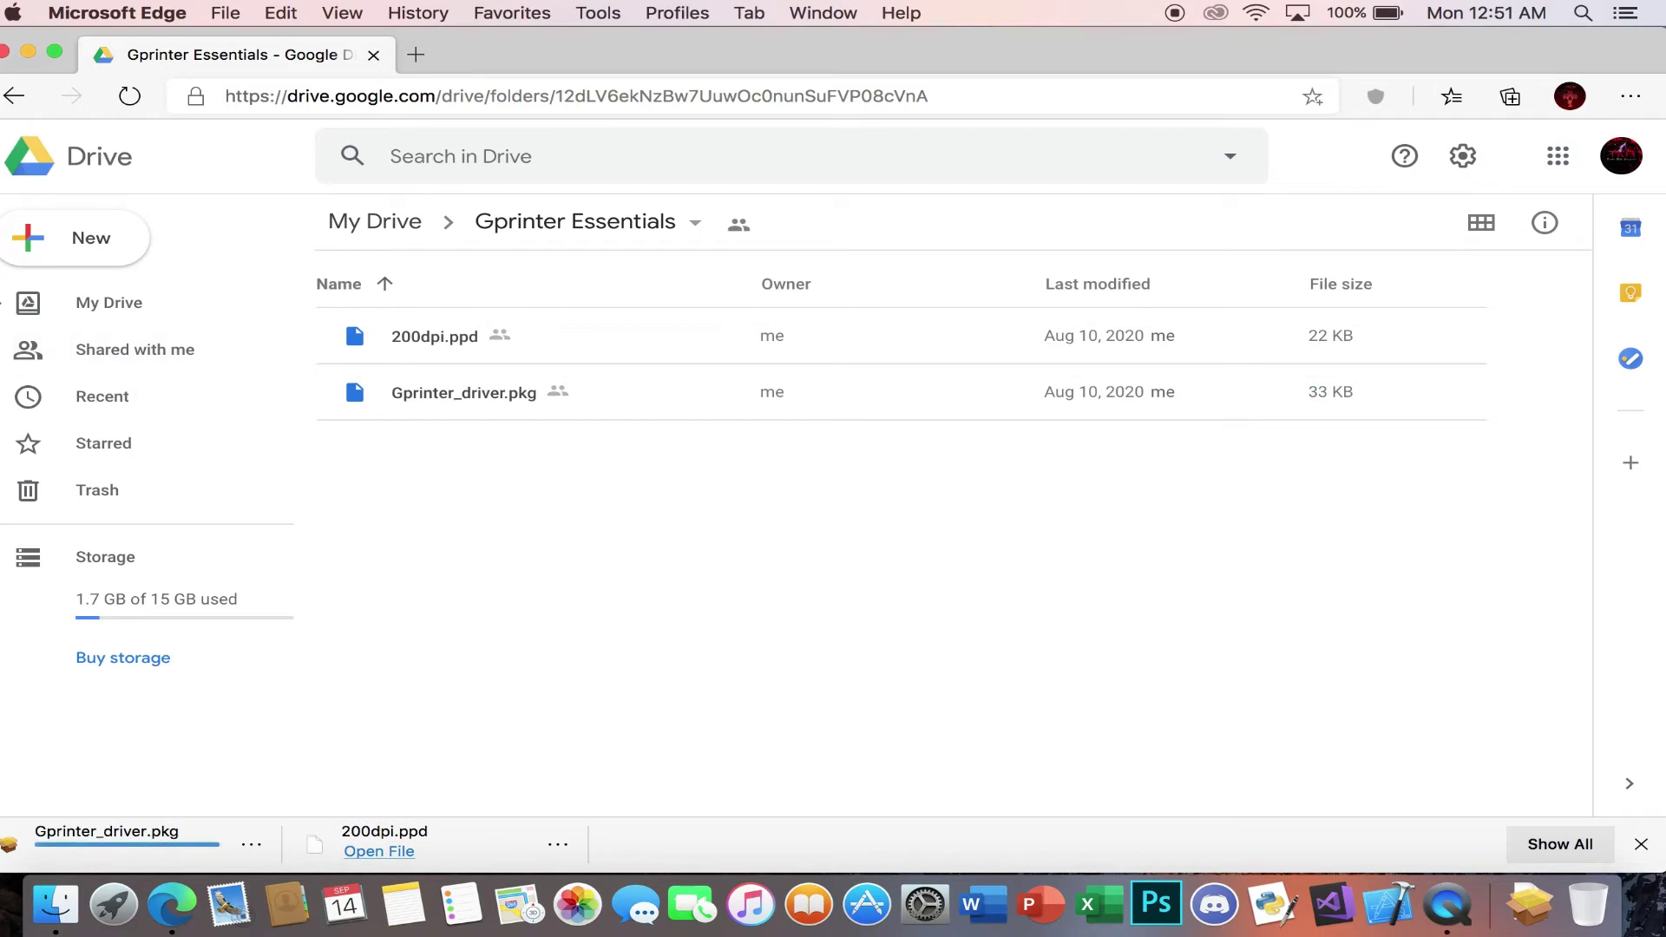
click(4, 54)
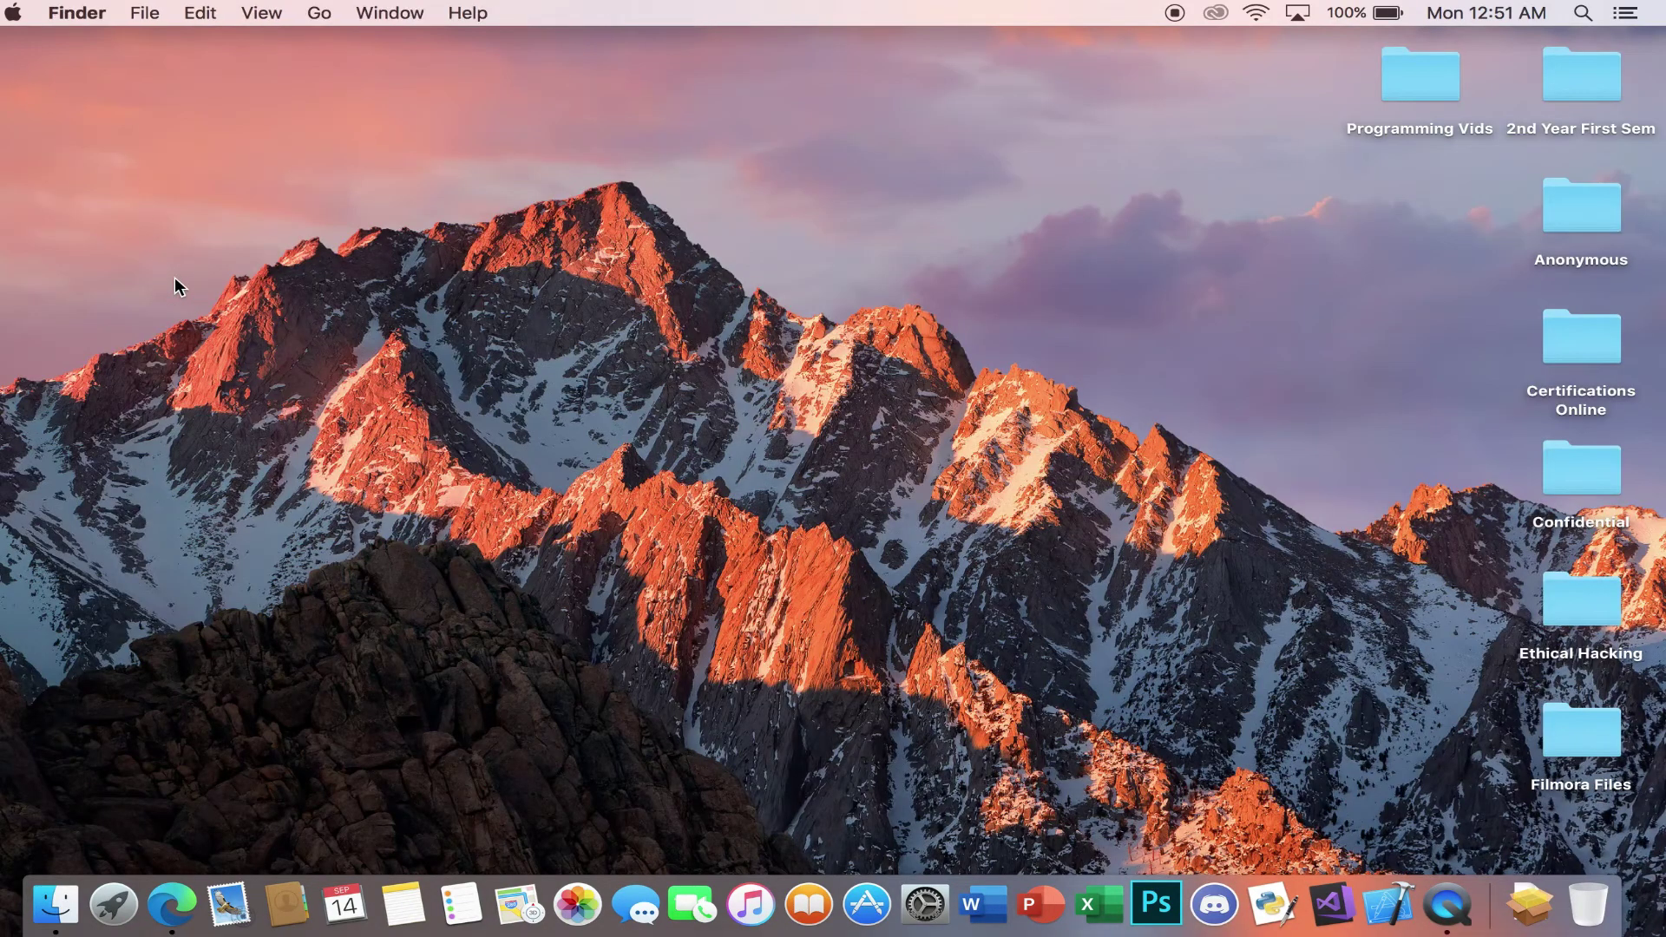
- Switch to Finder, try to open Gprinter_driver.pkg from the Downloads folder, and dismiss the security alert
click(59, 912)
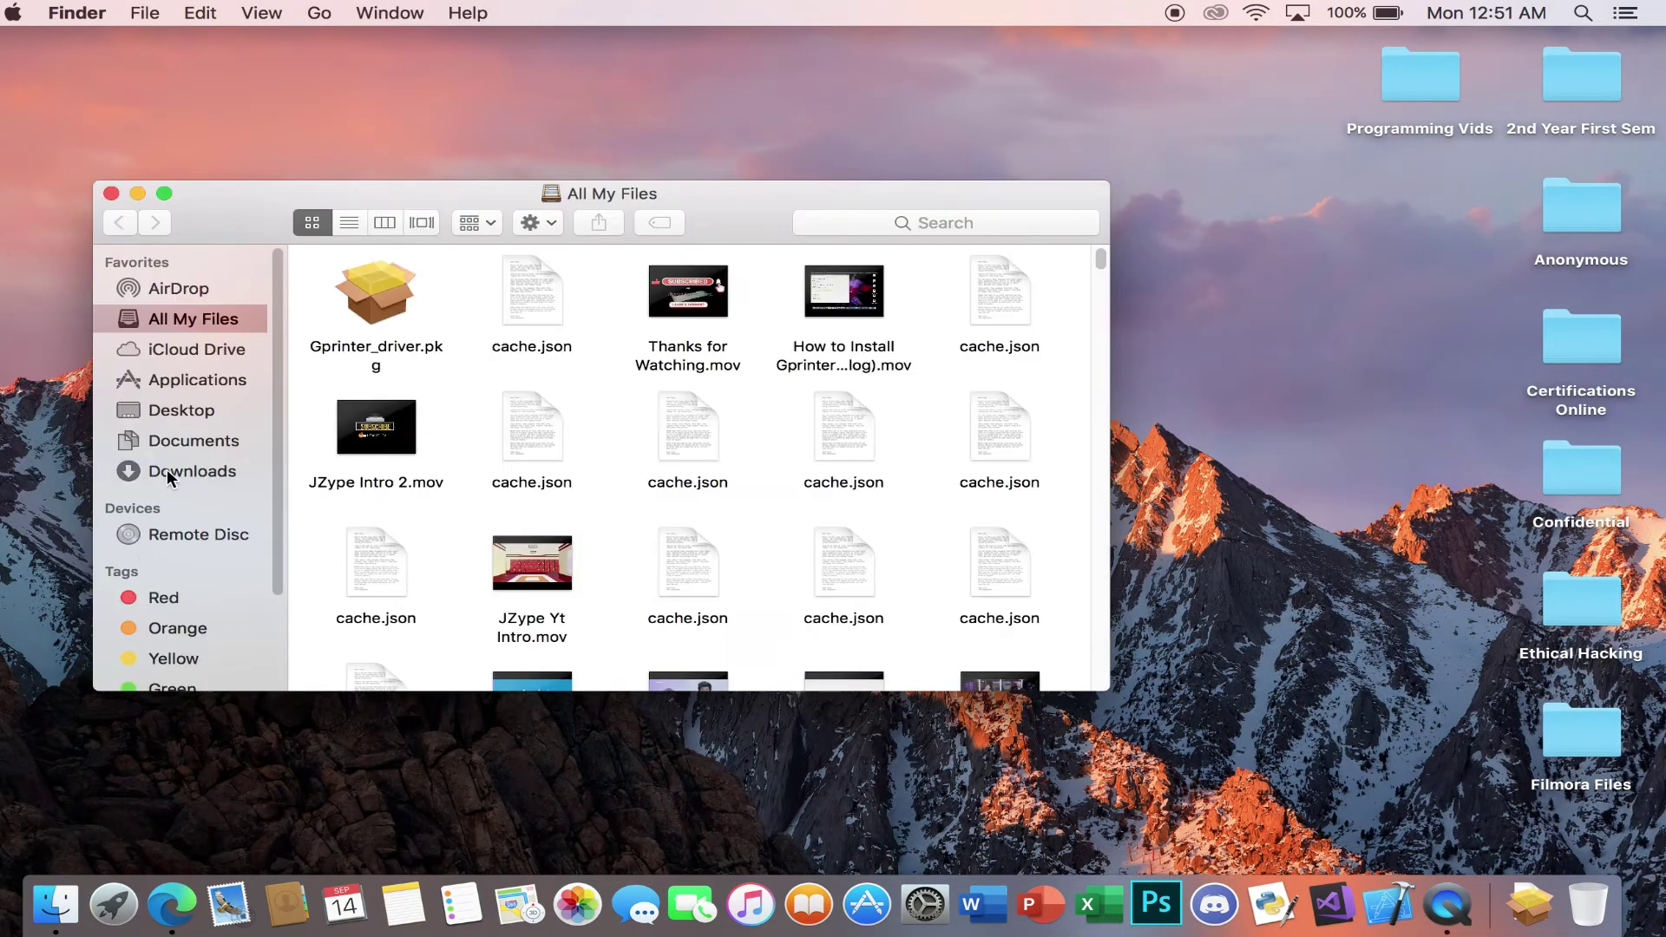
click(165, 471)
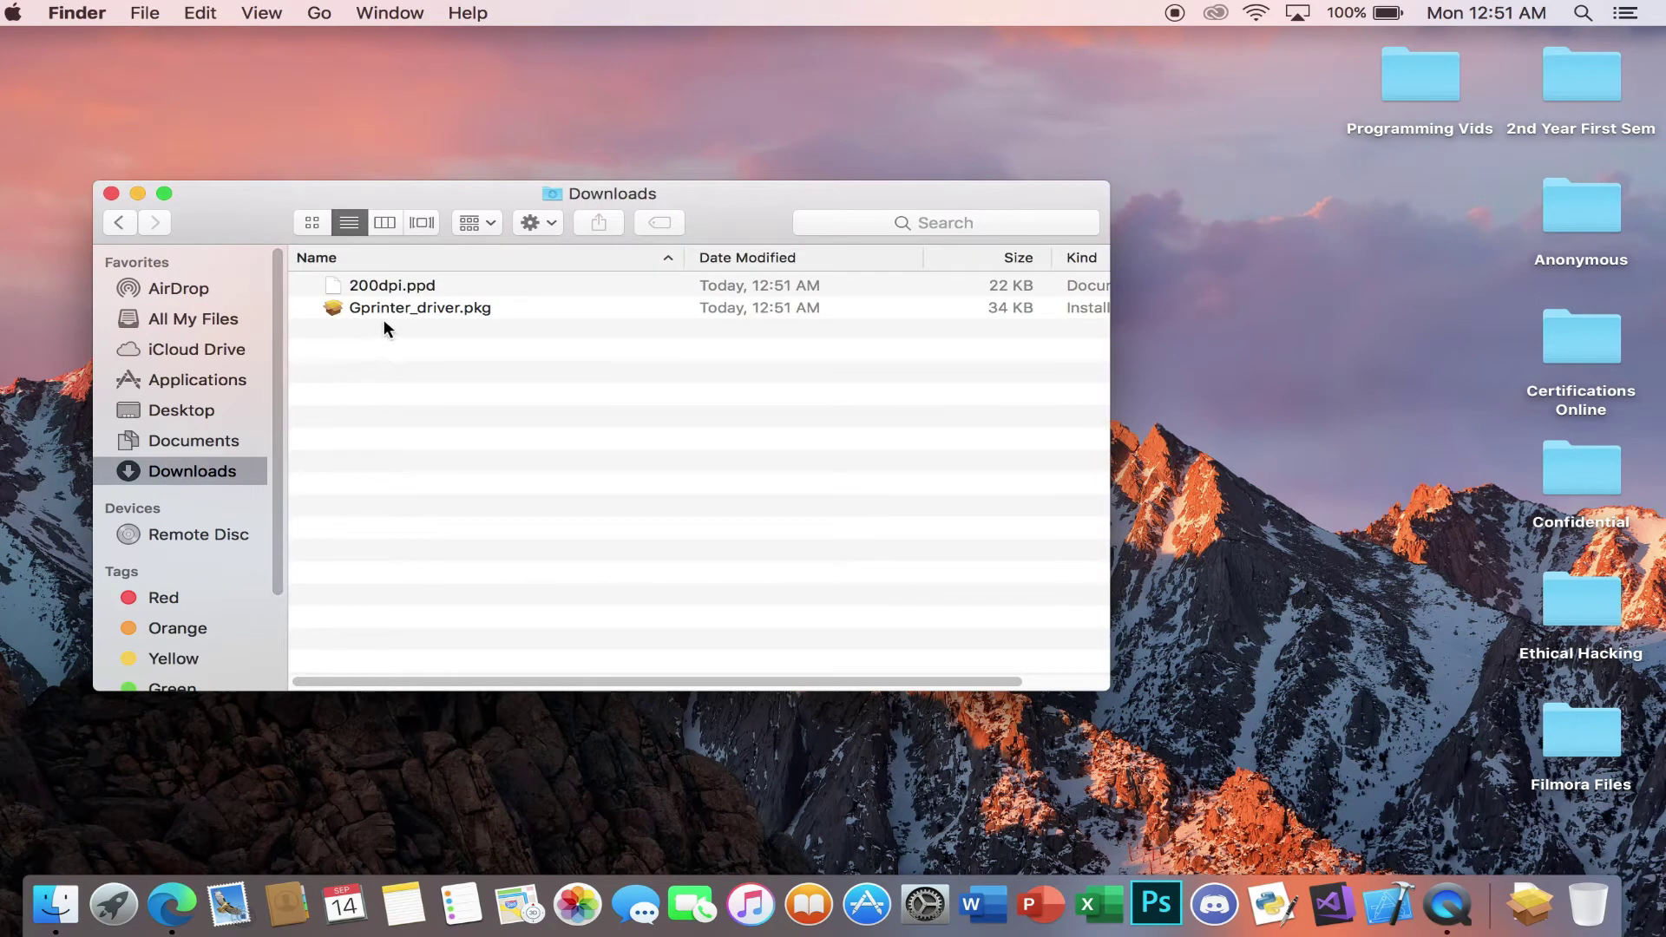
click(410, 310)
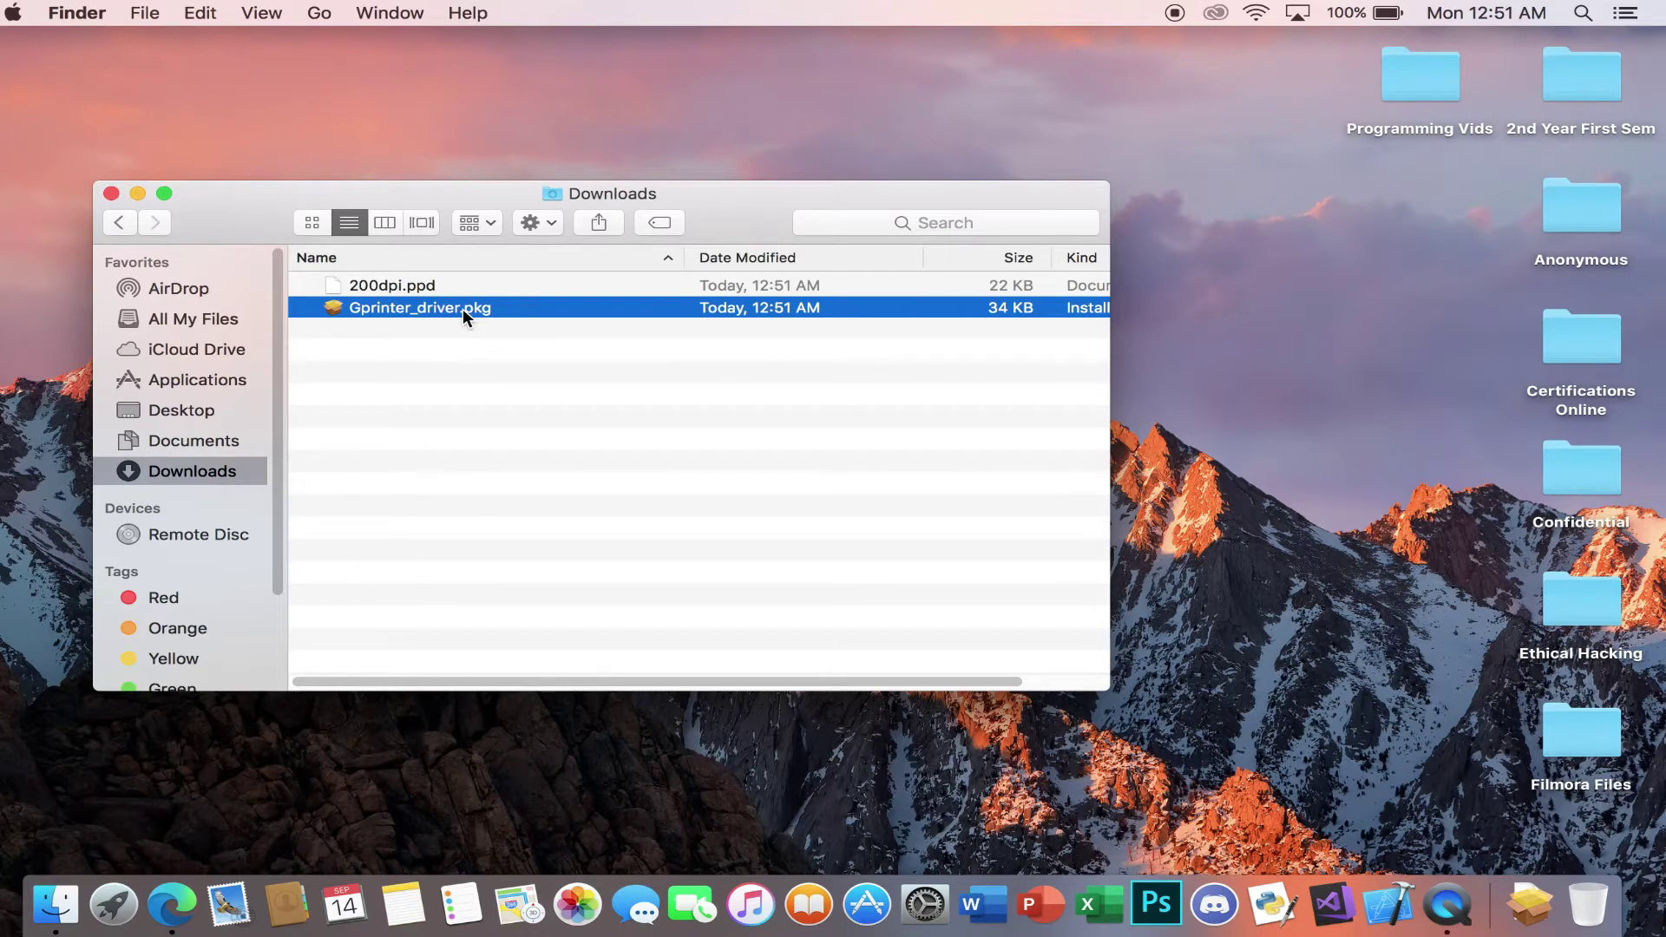
right_click(461, 309)
click(436, 328)
click(442, 312)
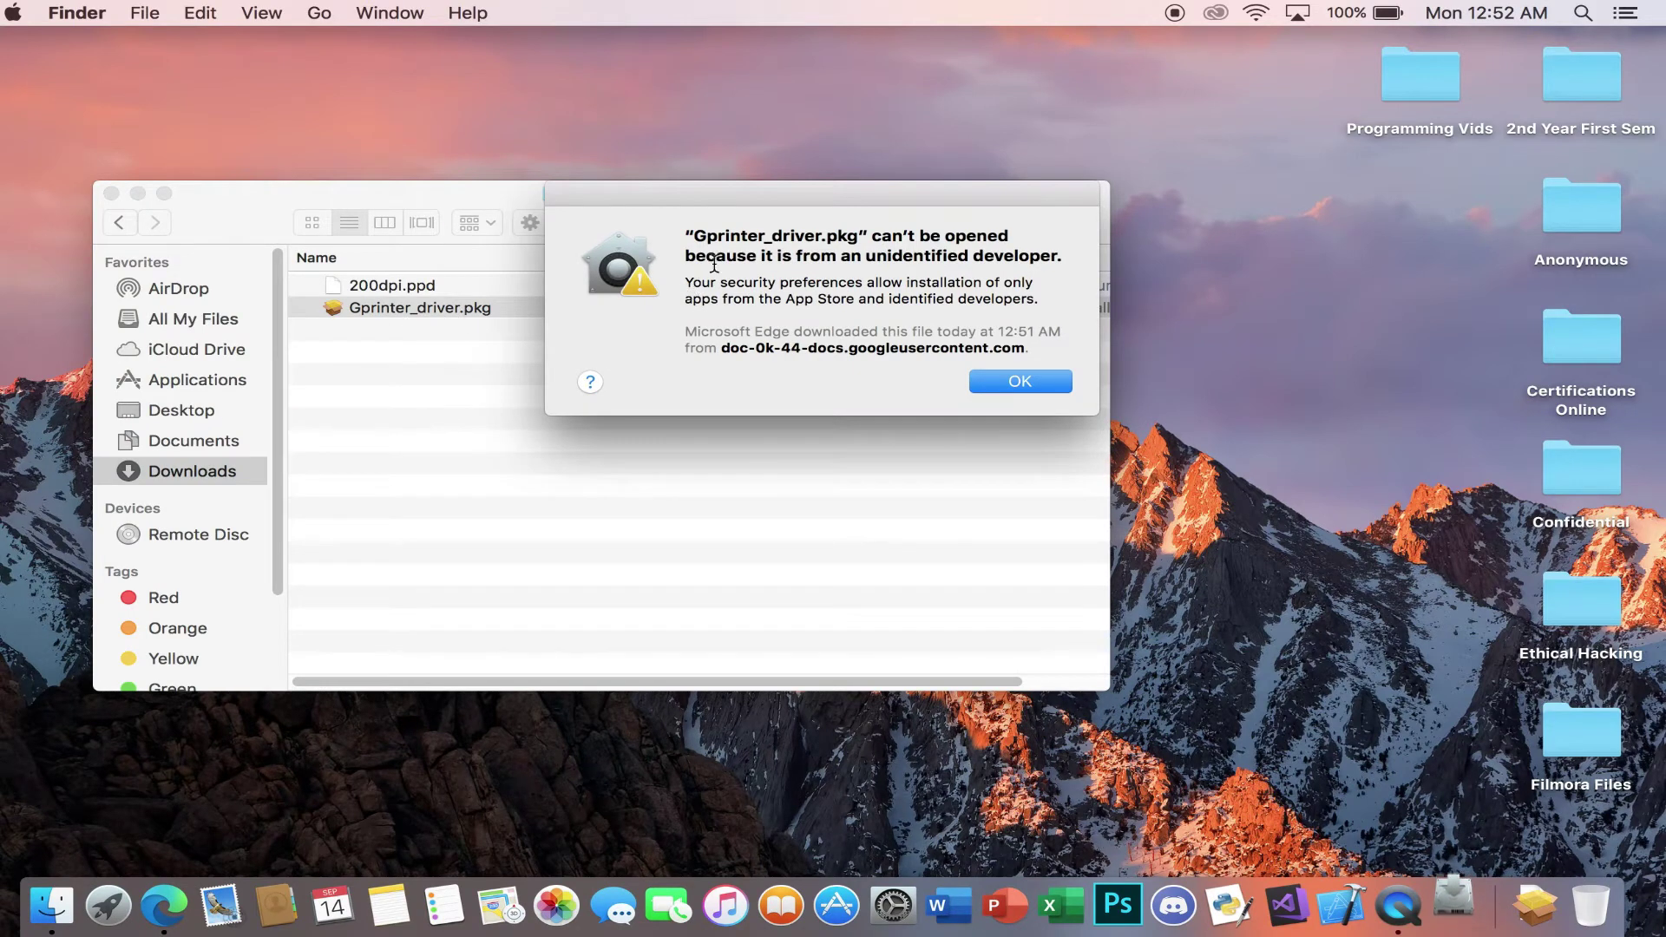
drag(688, 236, 1056, 260)
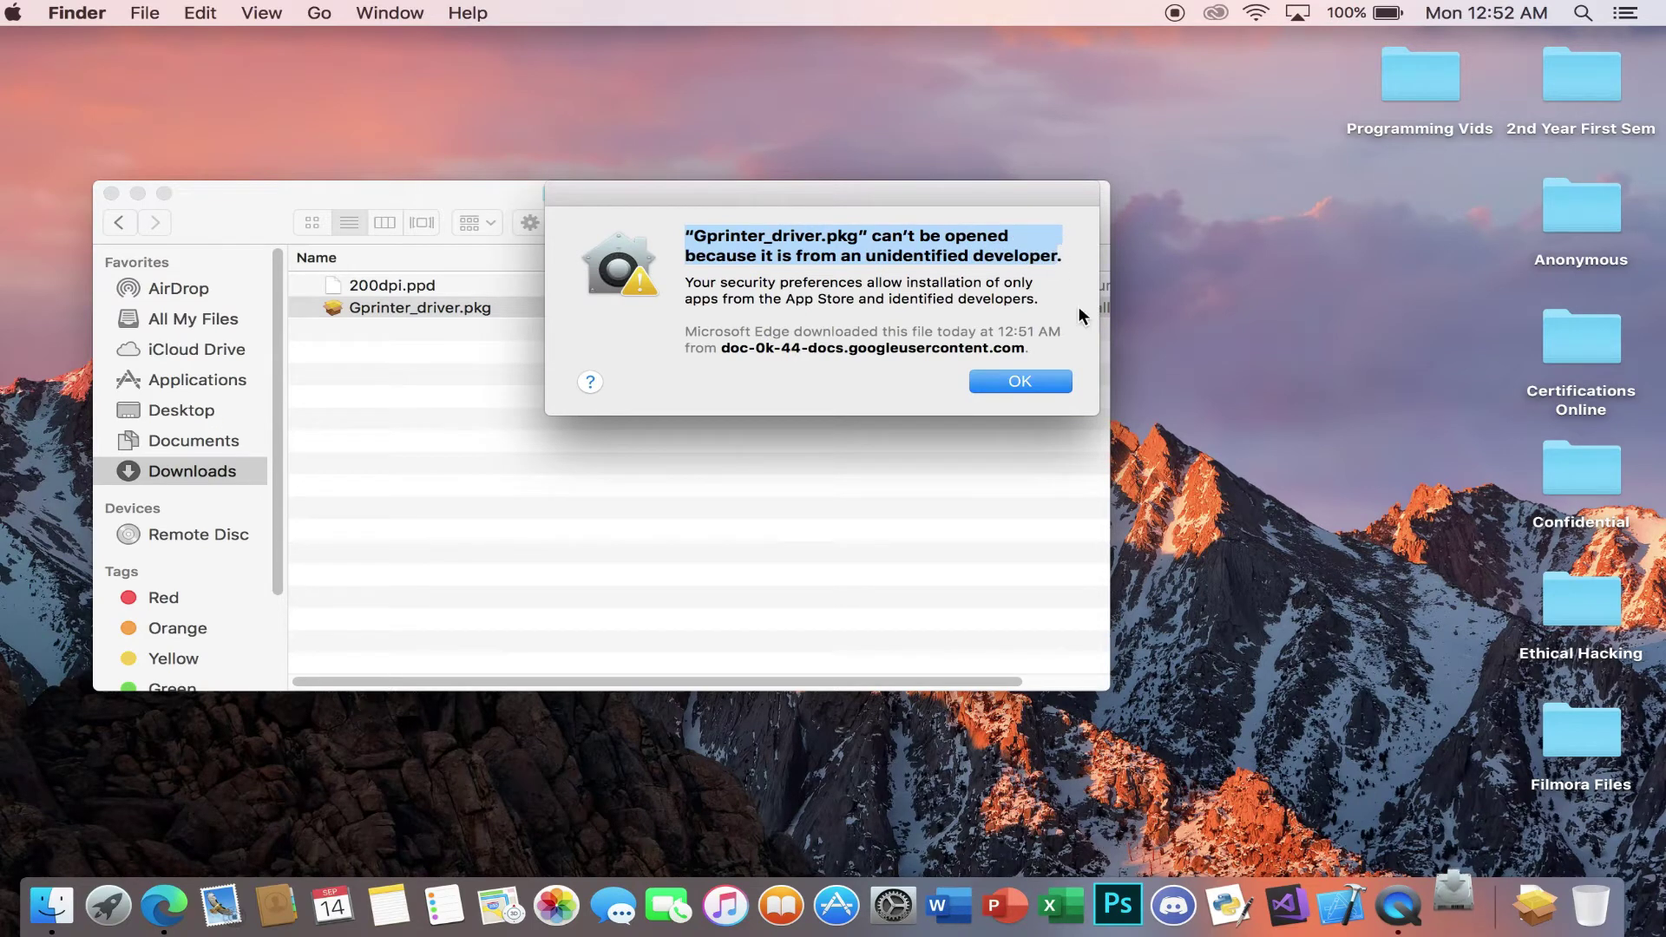
click(1031, 383)
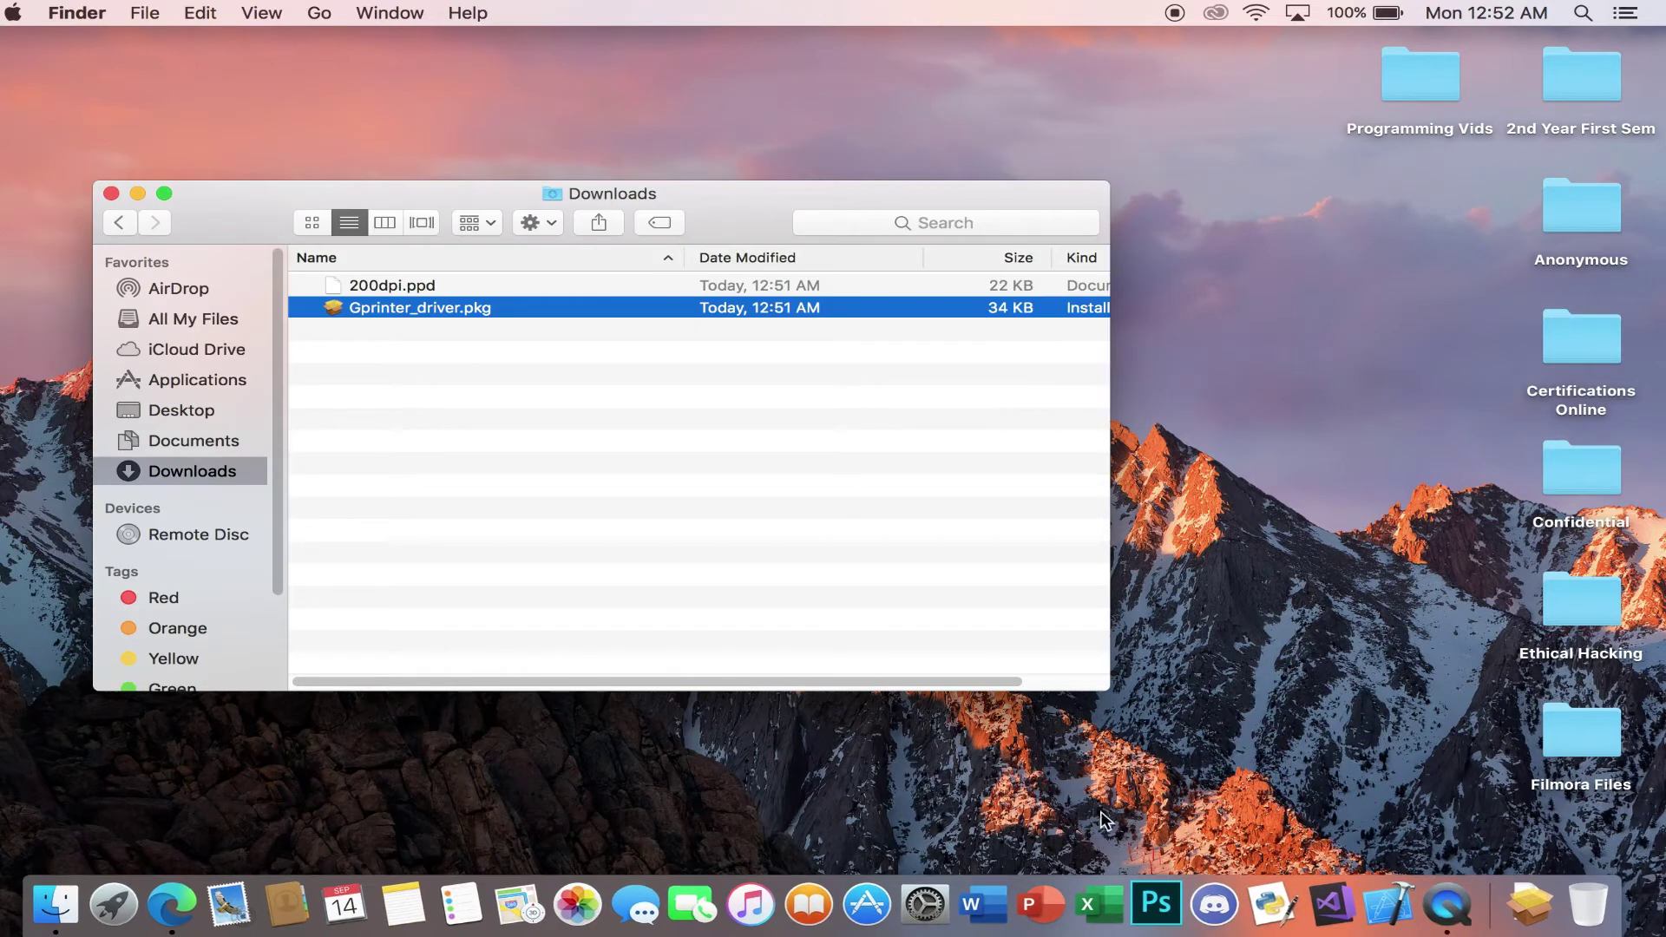
- Switch to System Preferences, allow the blocked Gprinter_driver.pkg to open anyway in the general Security & Privacy settings, and close the window
click(926, 902)
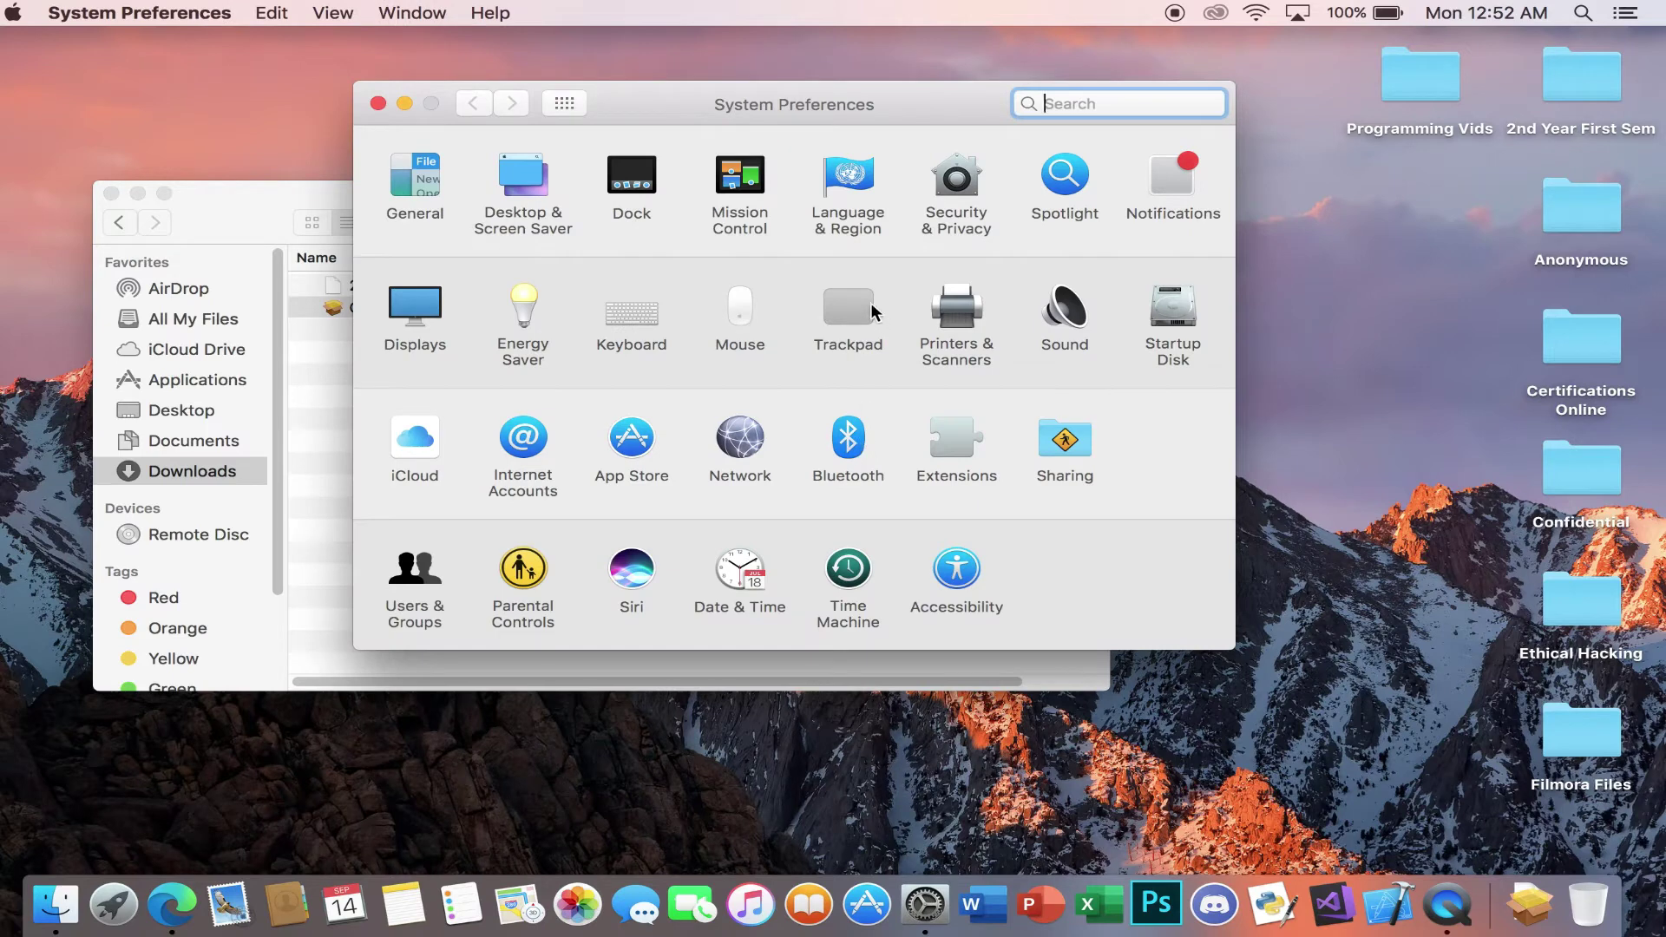
click(958, 184)
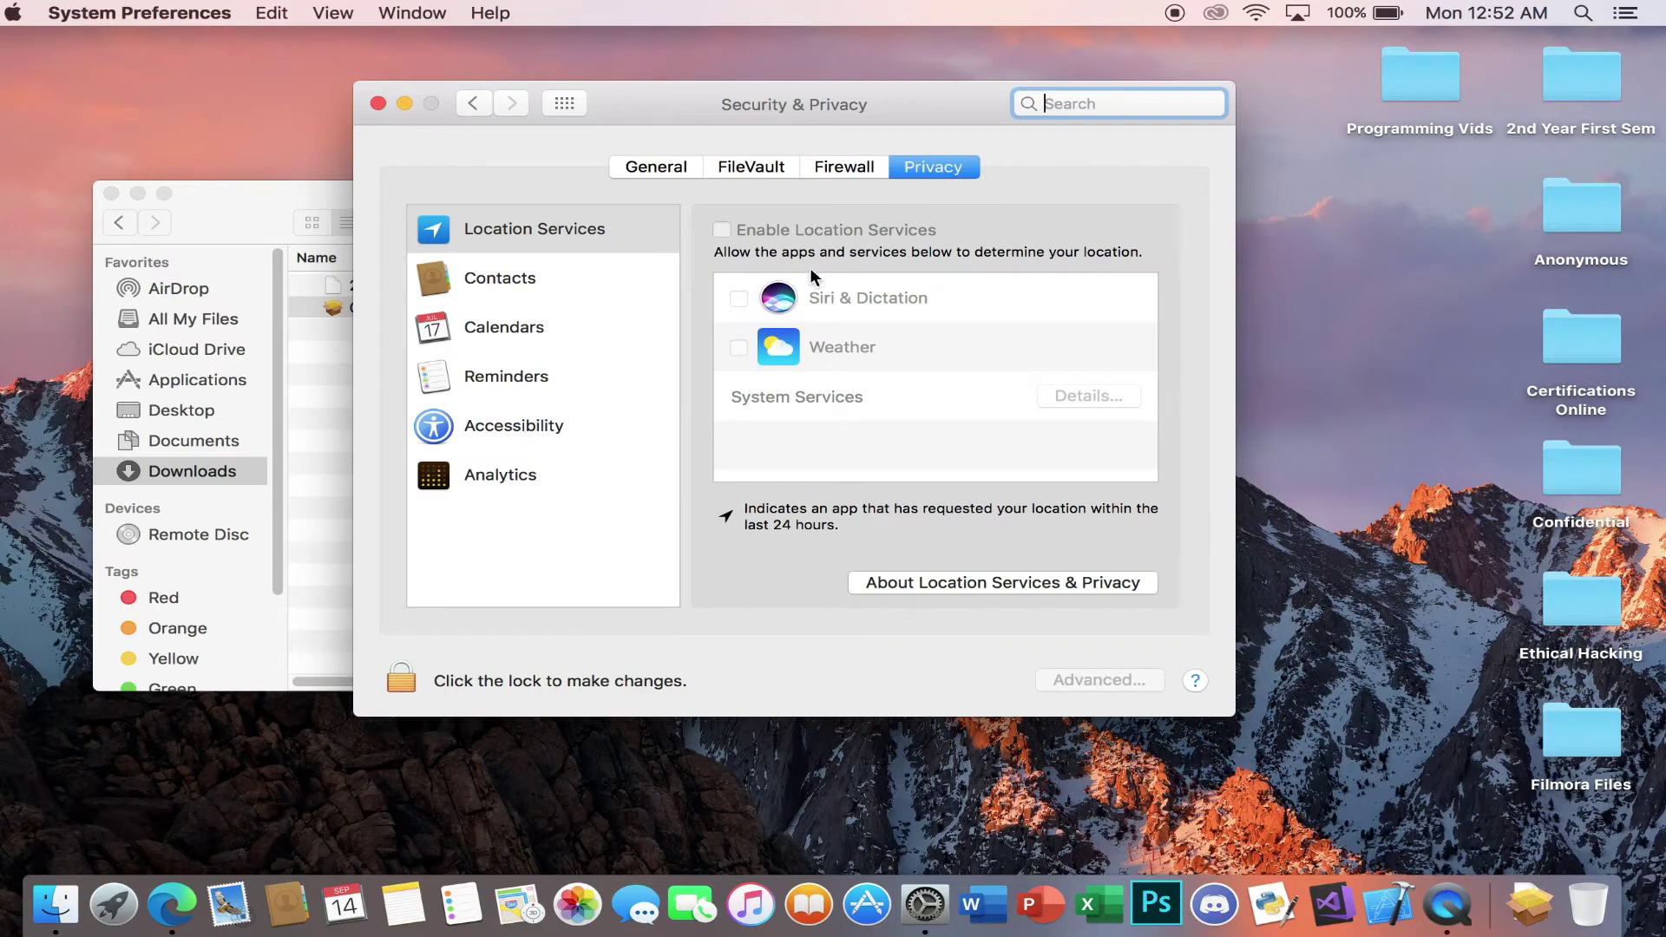
click(675, 168)
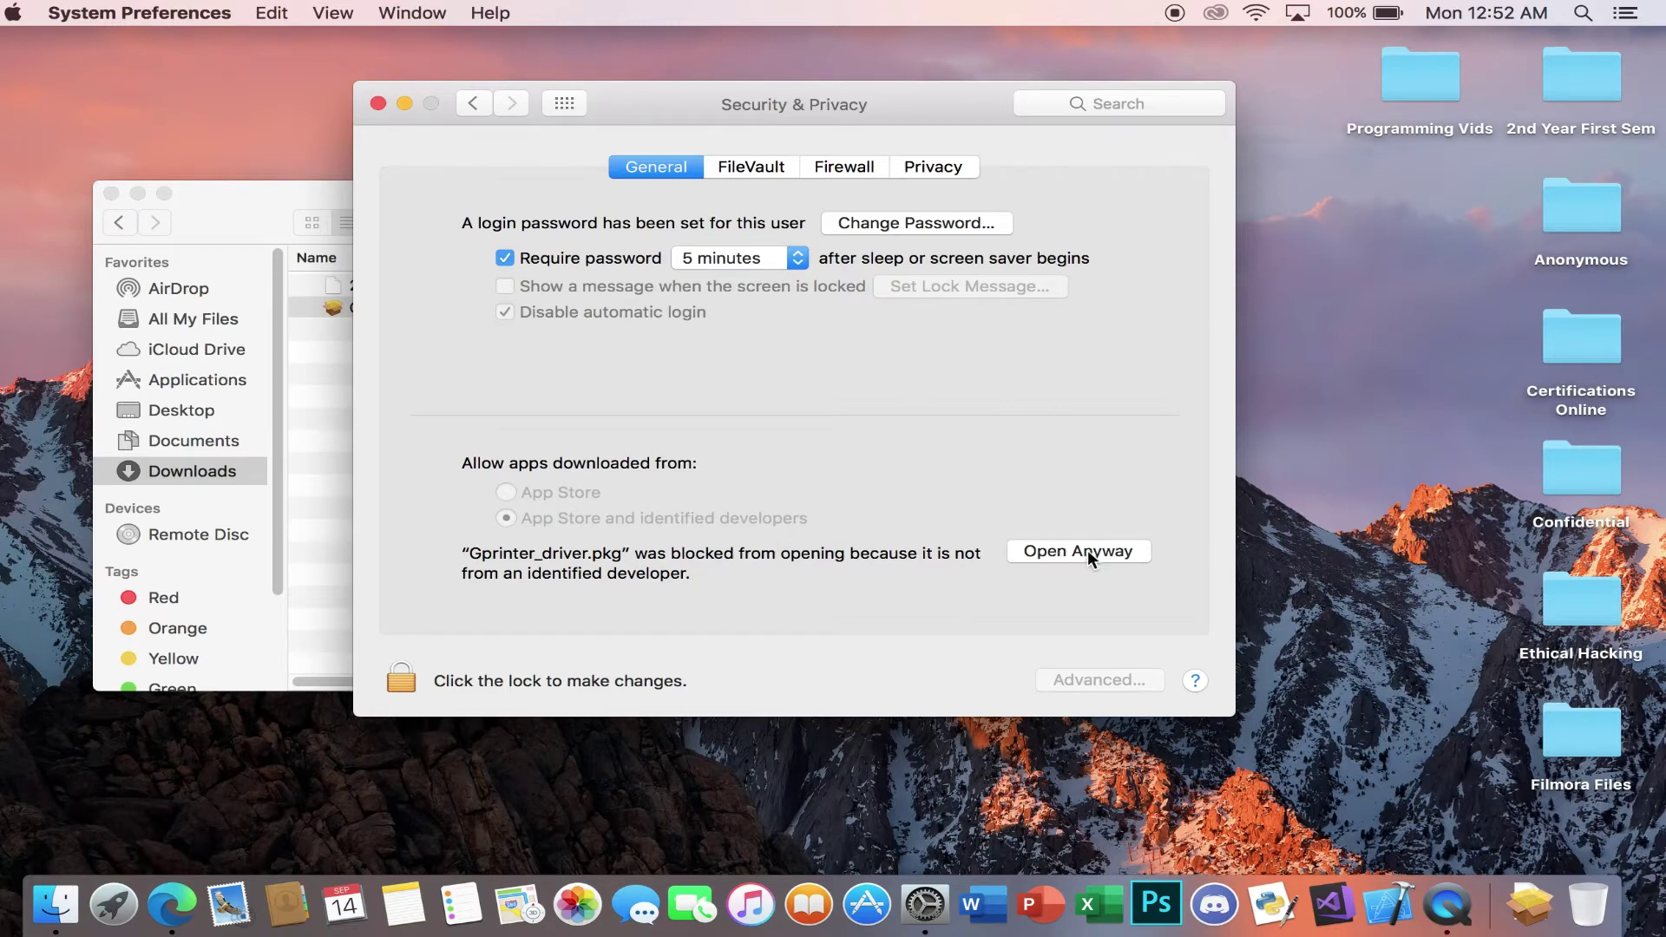
click(1123, 554)
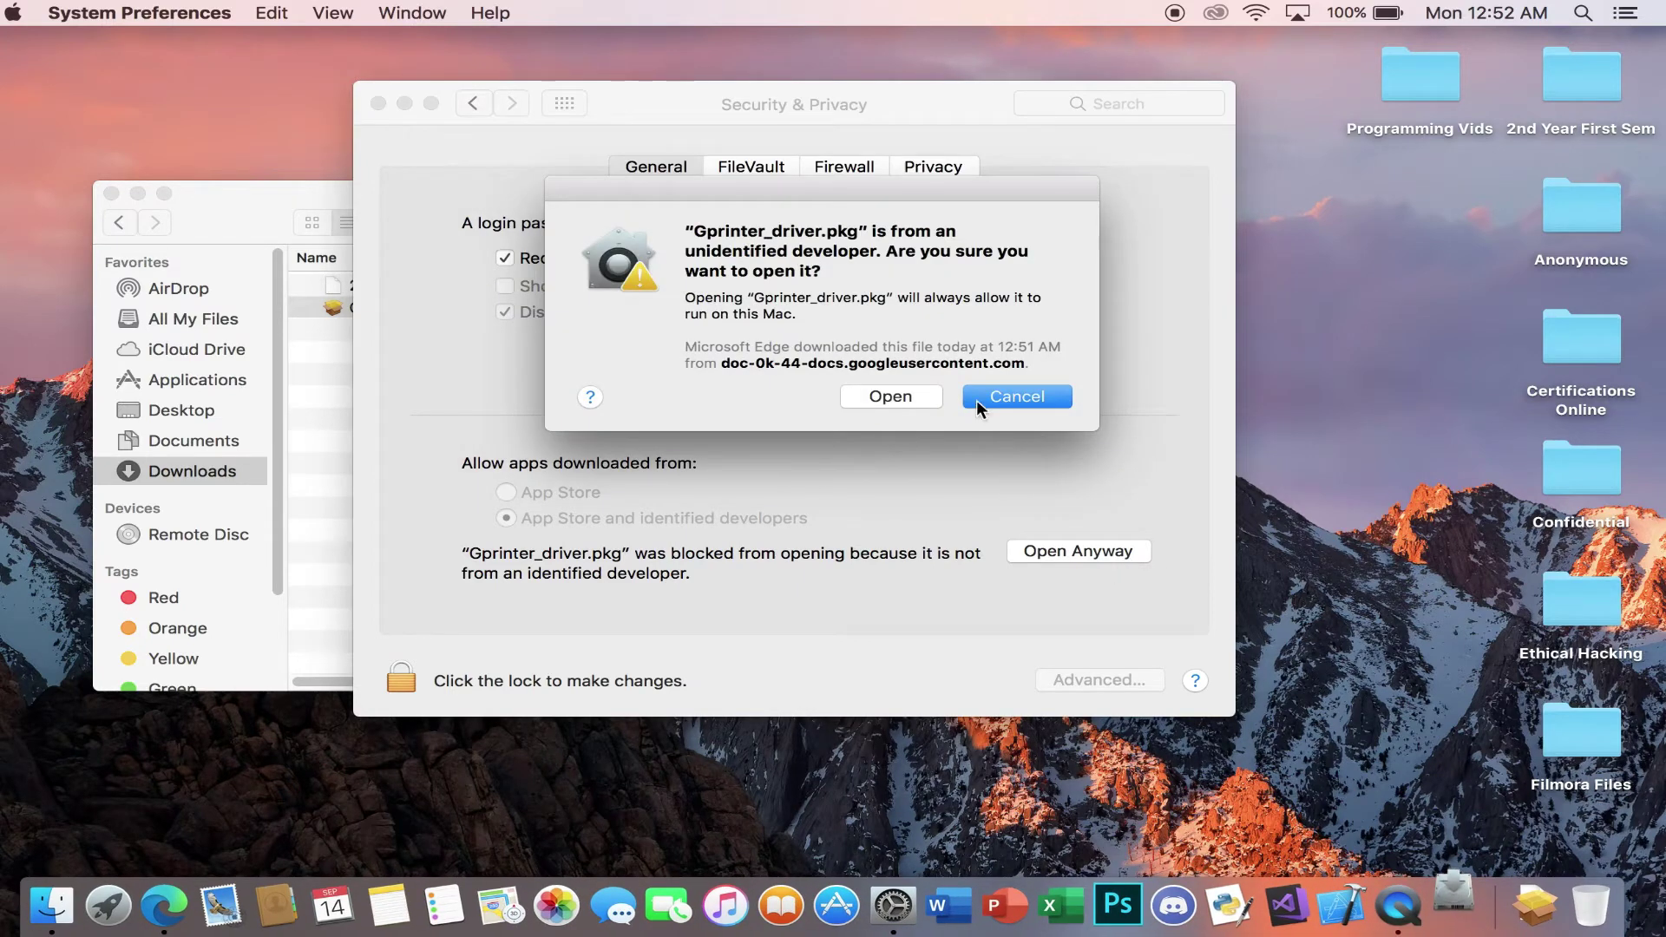
click(903, 398)
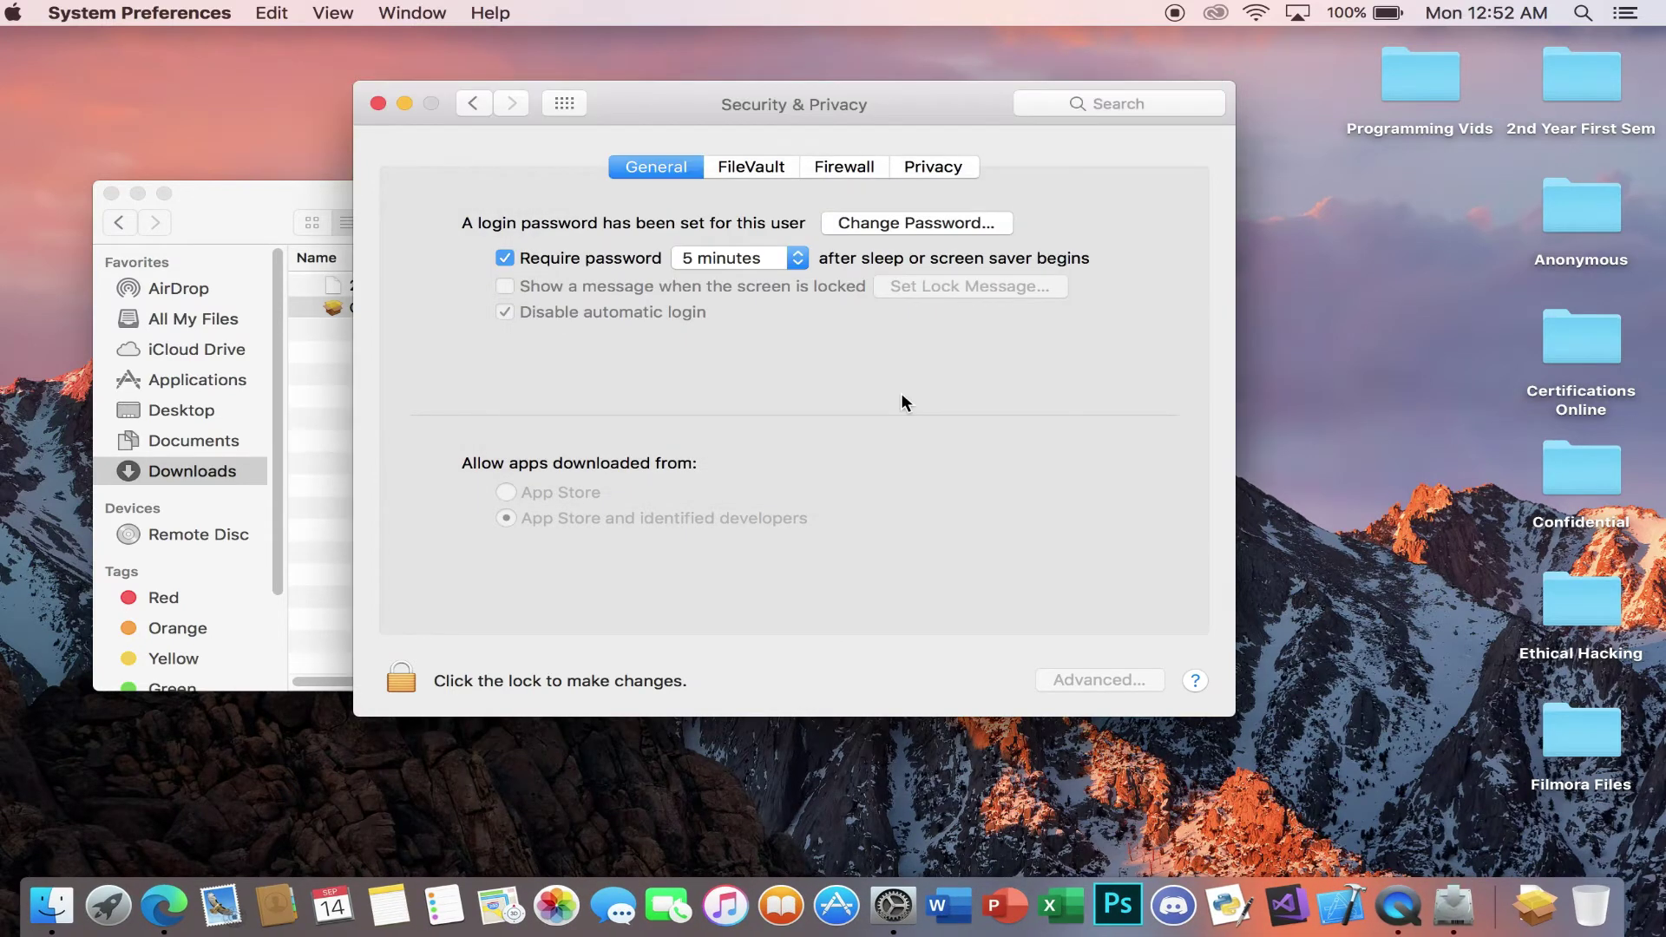
click(379, 104)
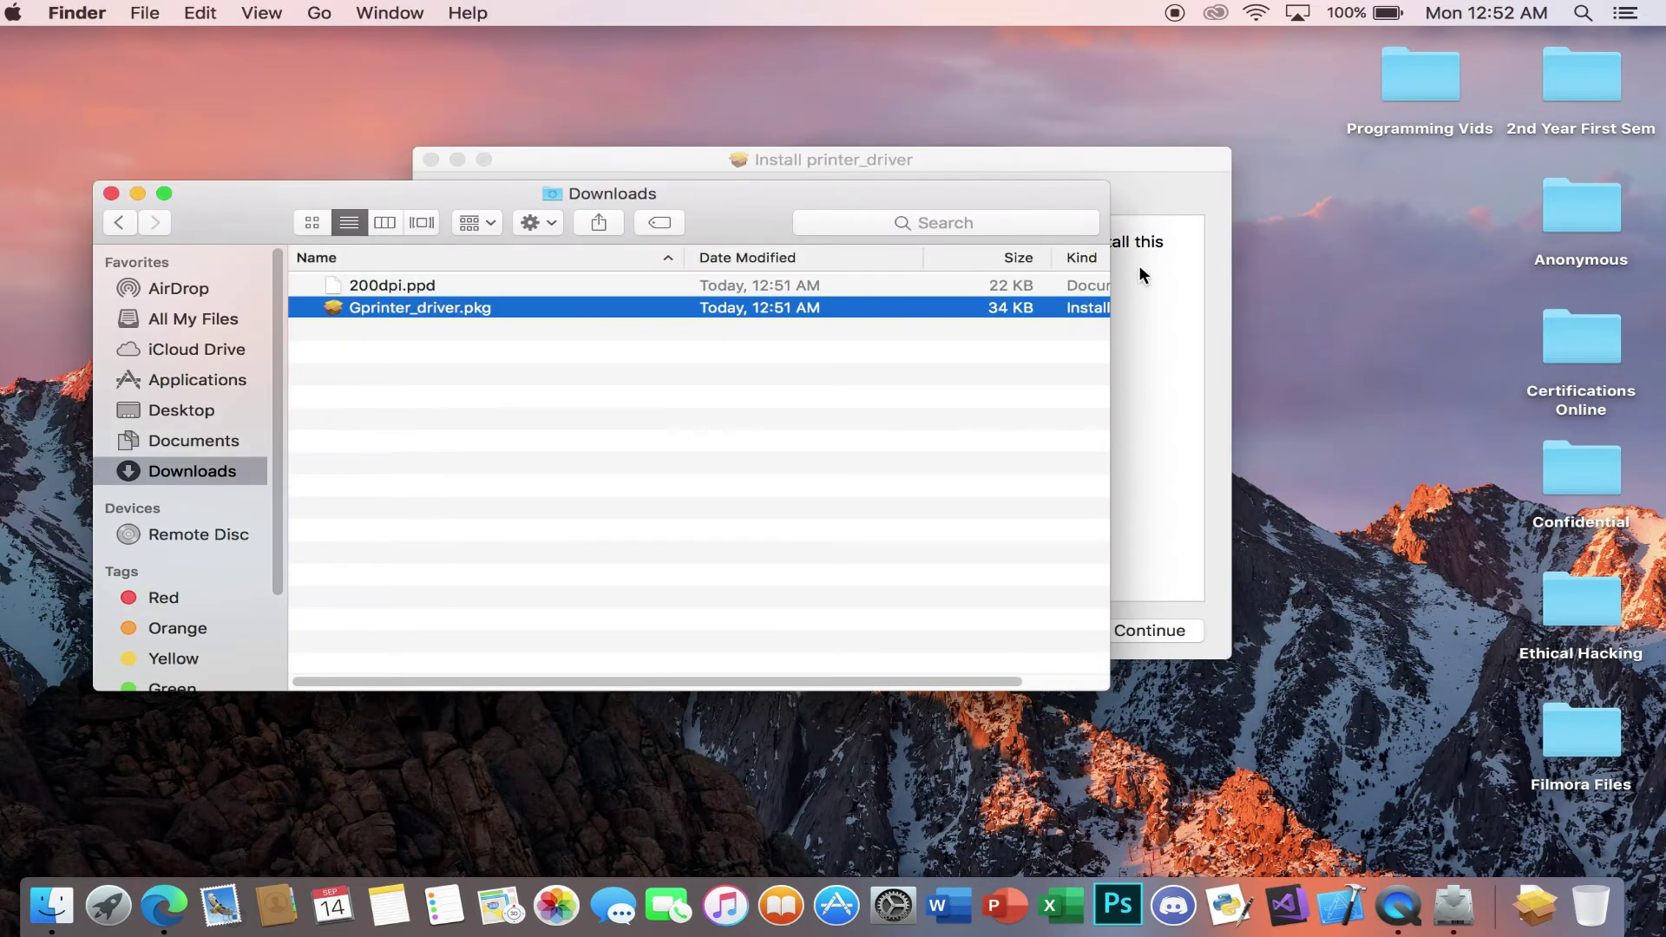
- Run the standard installation of printer_driver on "Mac SSD" and authorize it with the account password
click(1145, 273)
drag(949, 163, 849, 92)
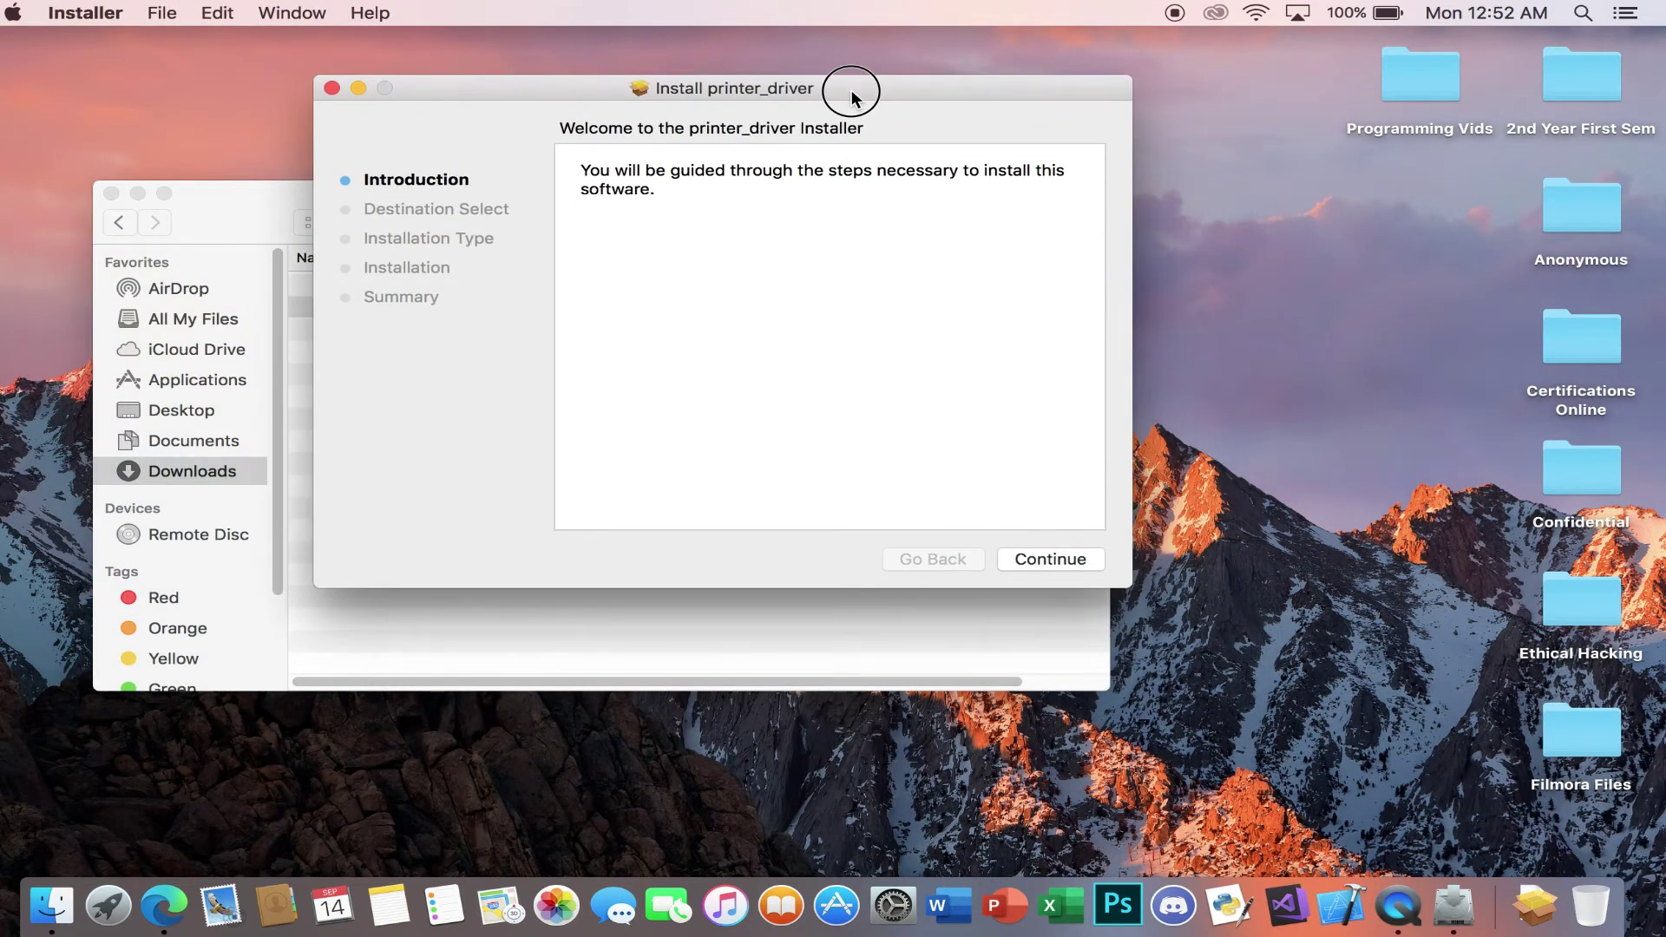
click(1070, 561)
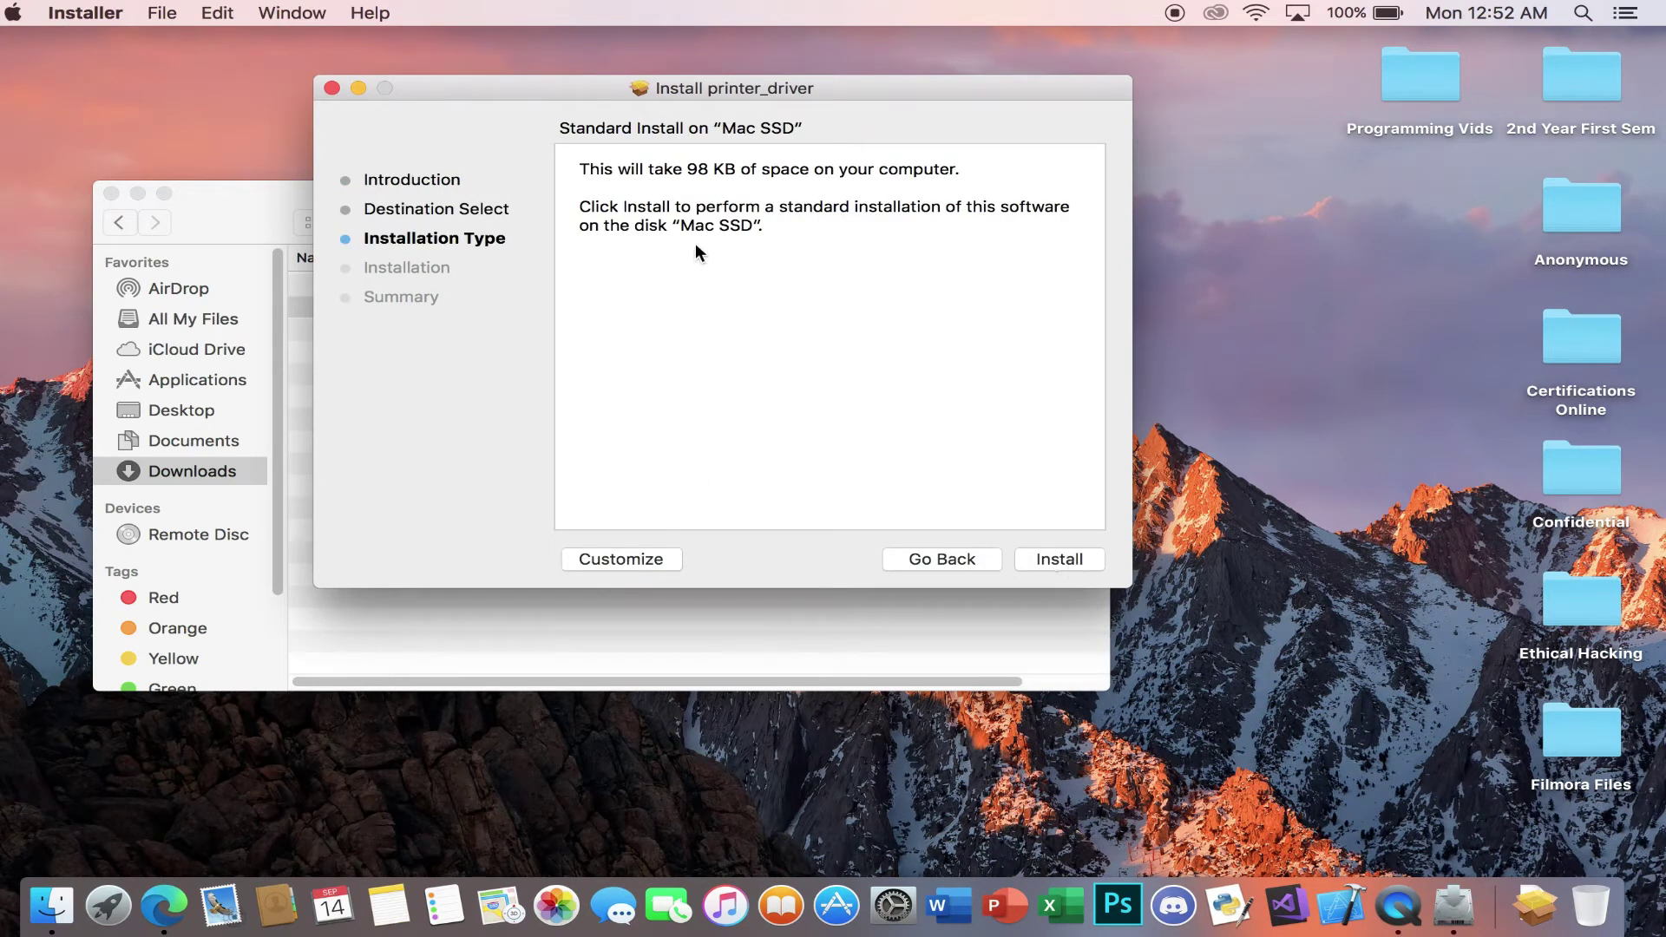
click(719, 220)
click(1076, 559)
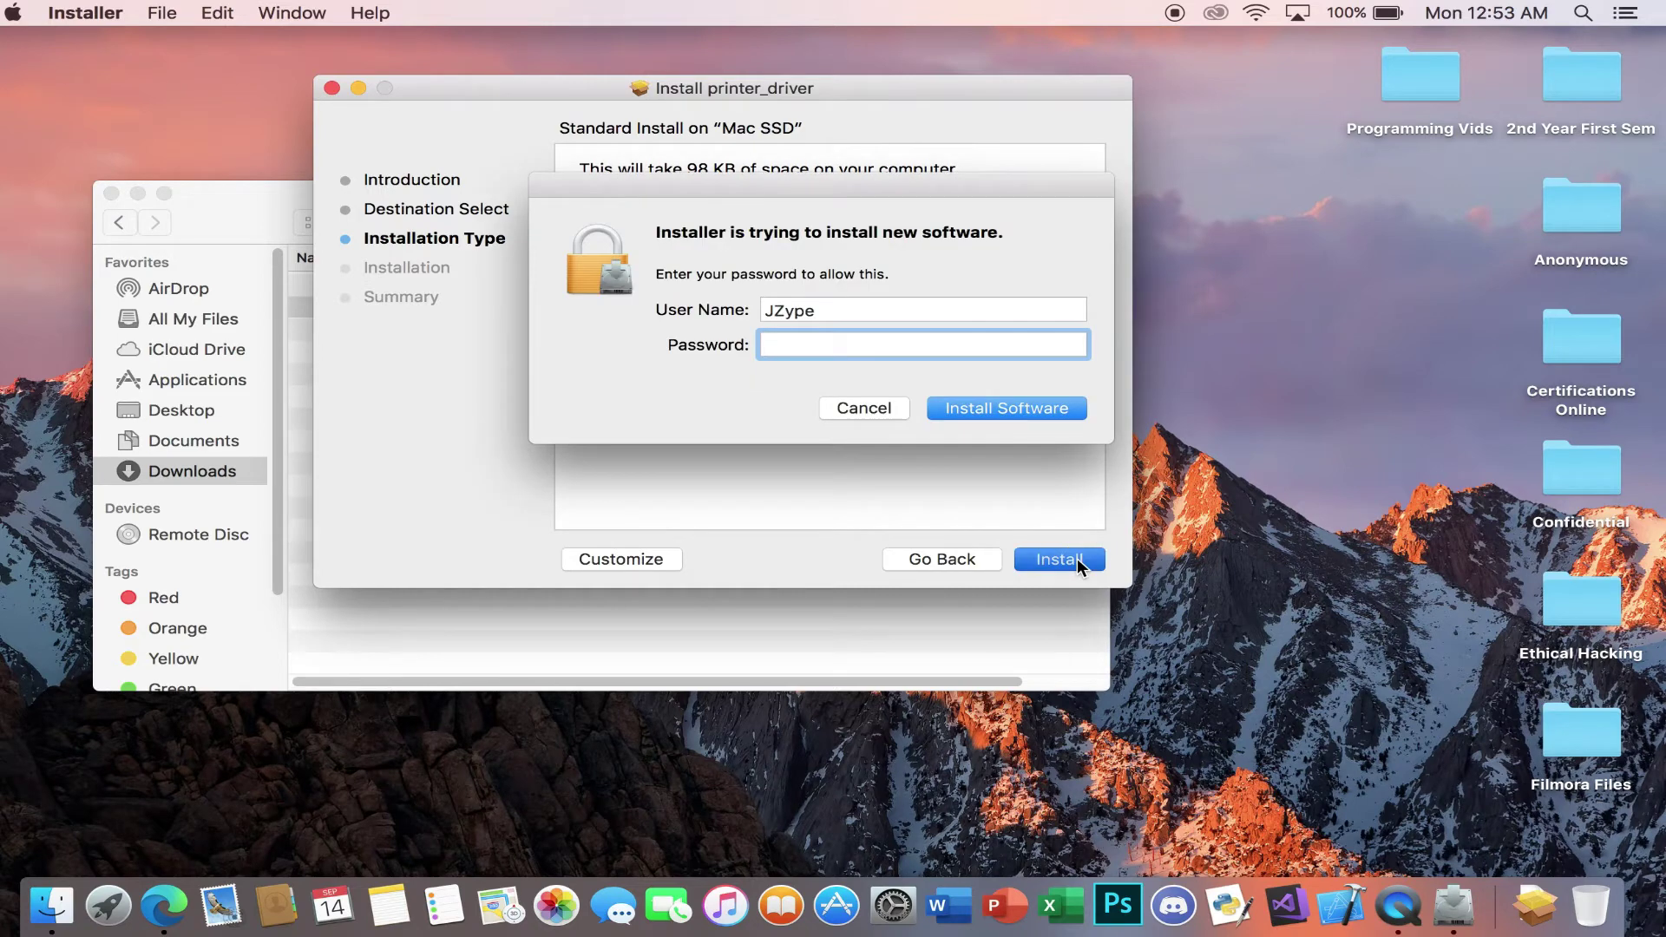
text(******)
key(Return)
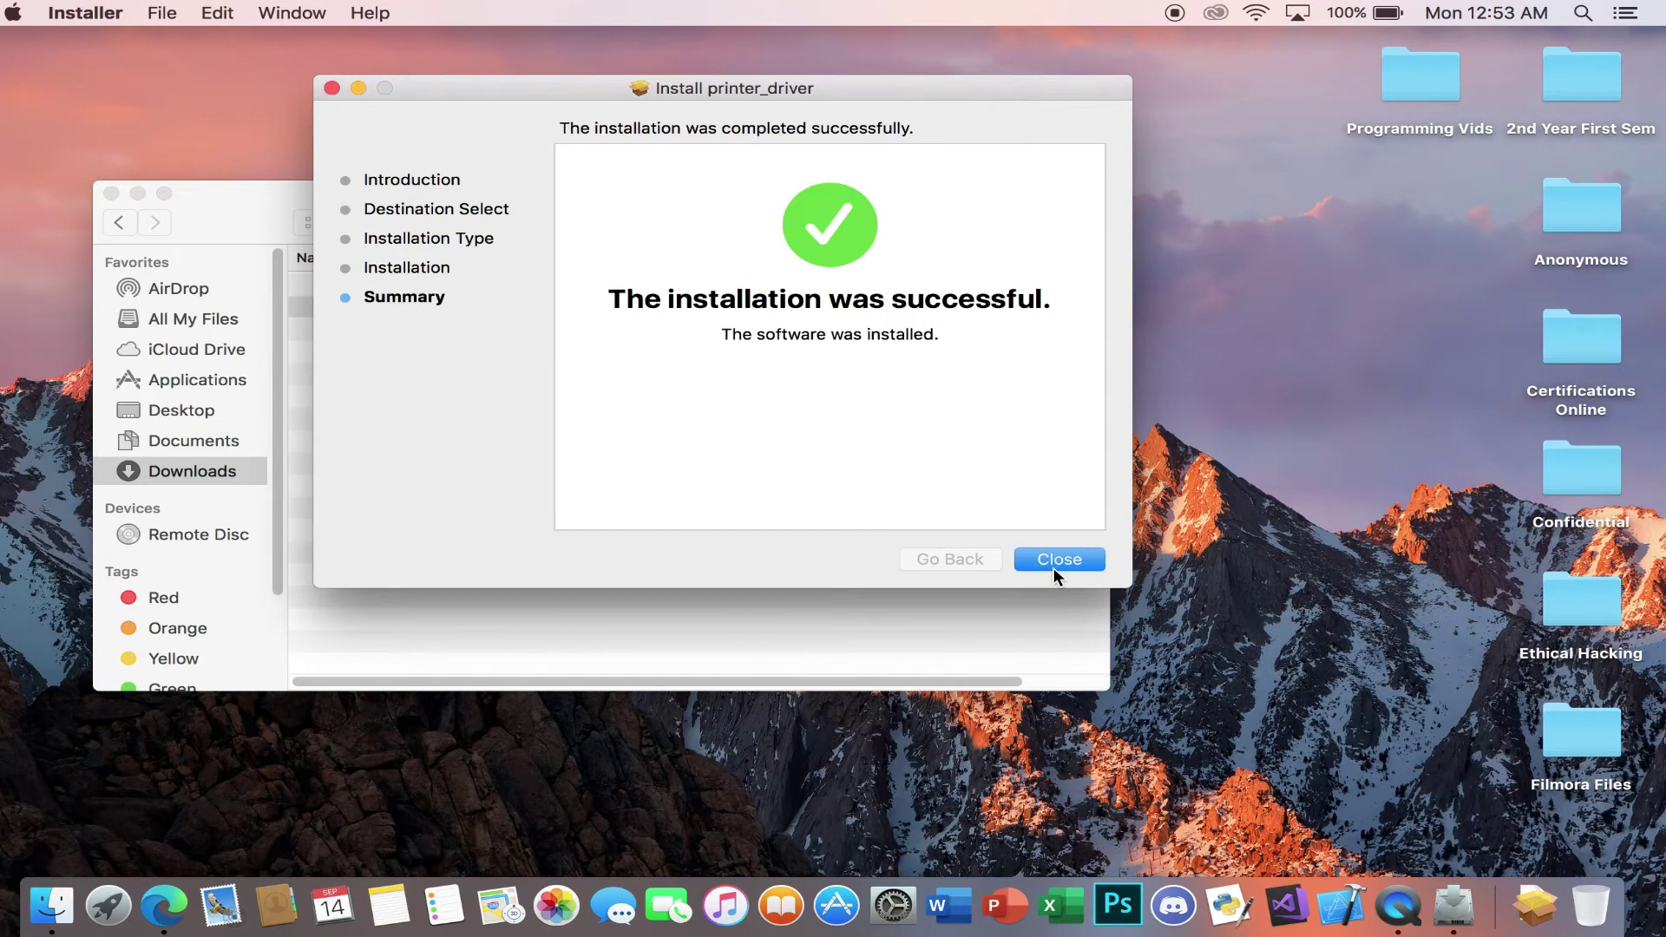
- Close the finished printer_driver installer and keep its package in the current location
click(1052, 561)
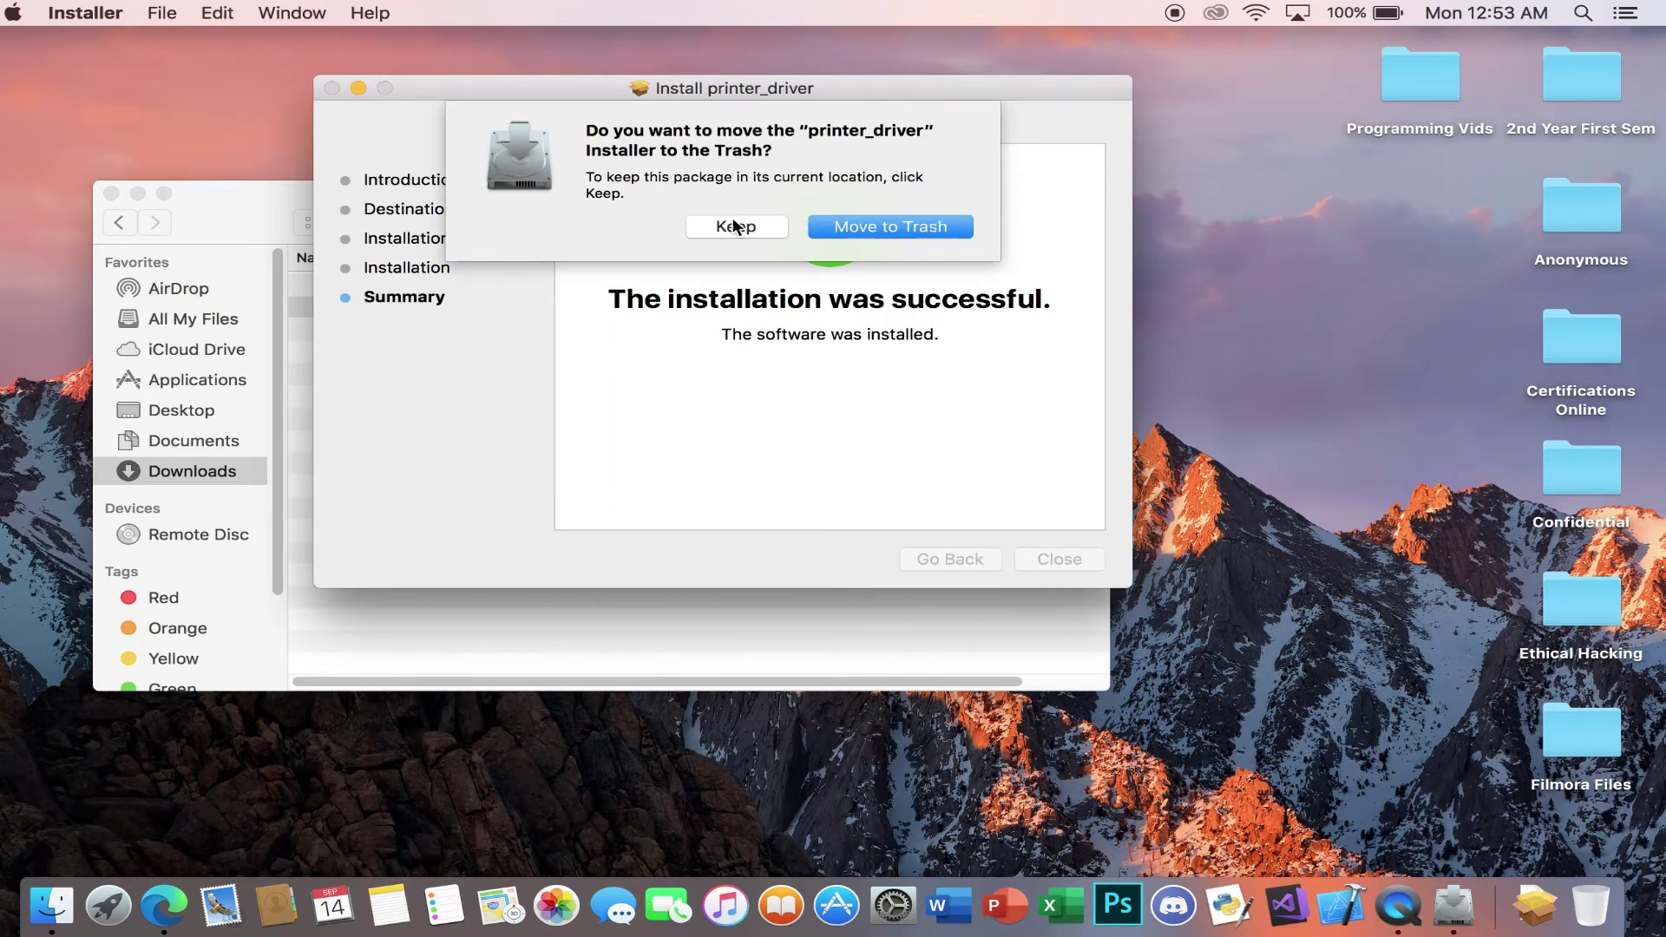
click(736, 226)
click(627, 446)
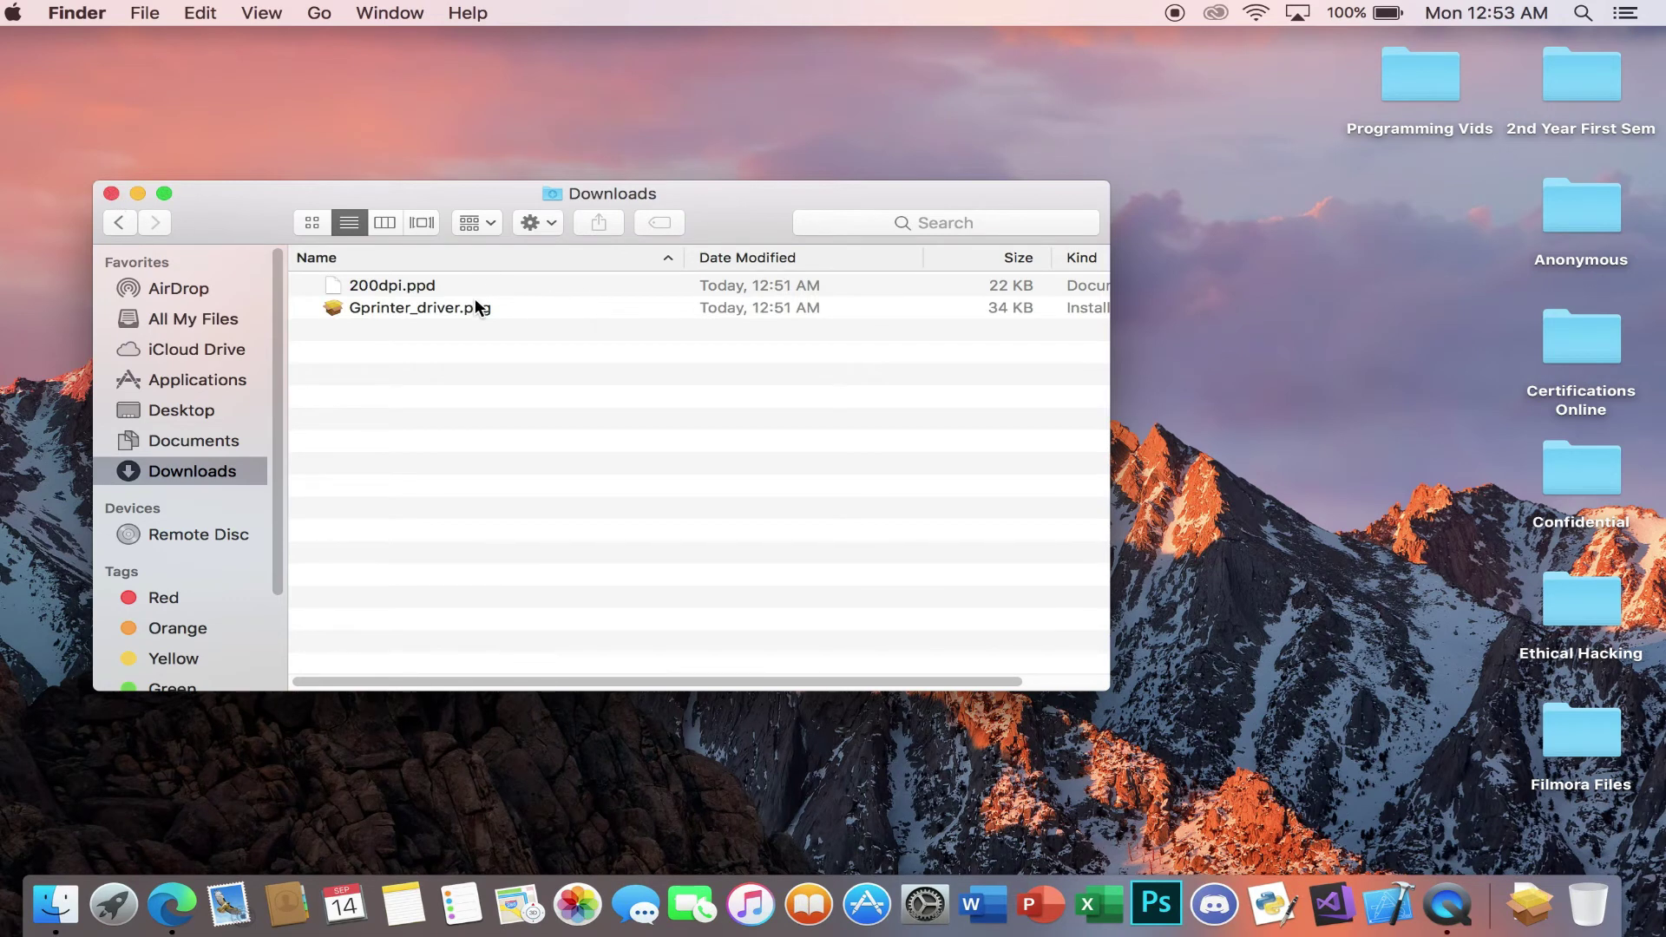
- Close the Downloads window, switch to System Preferences, and open the Printers & Scanners settings
click(394, 288)
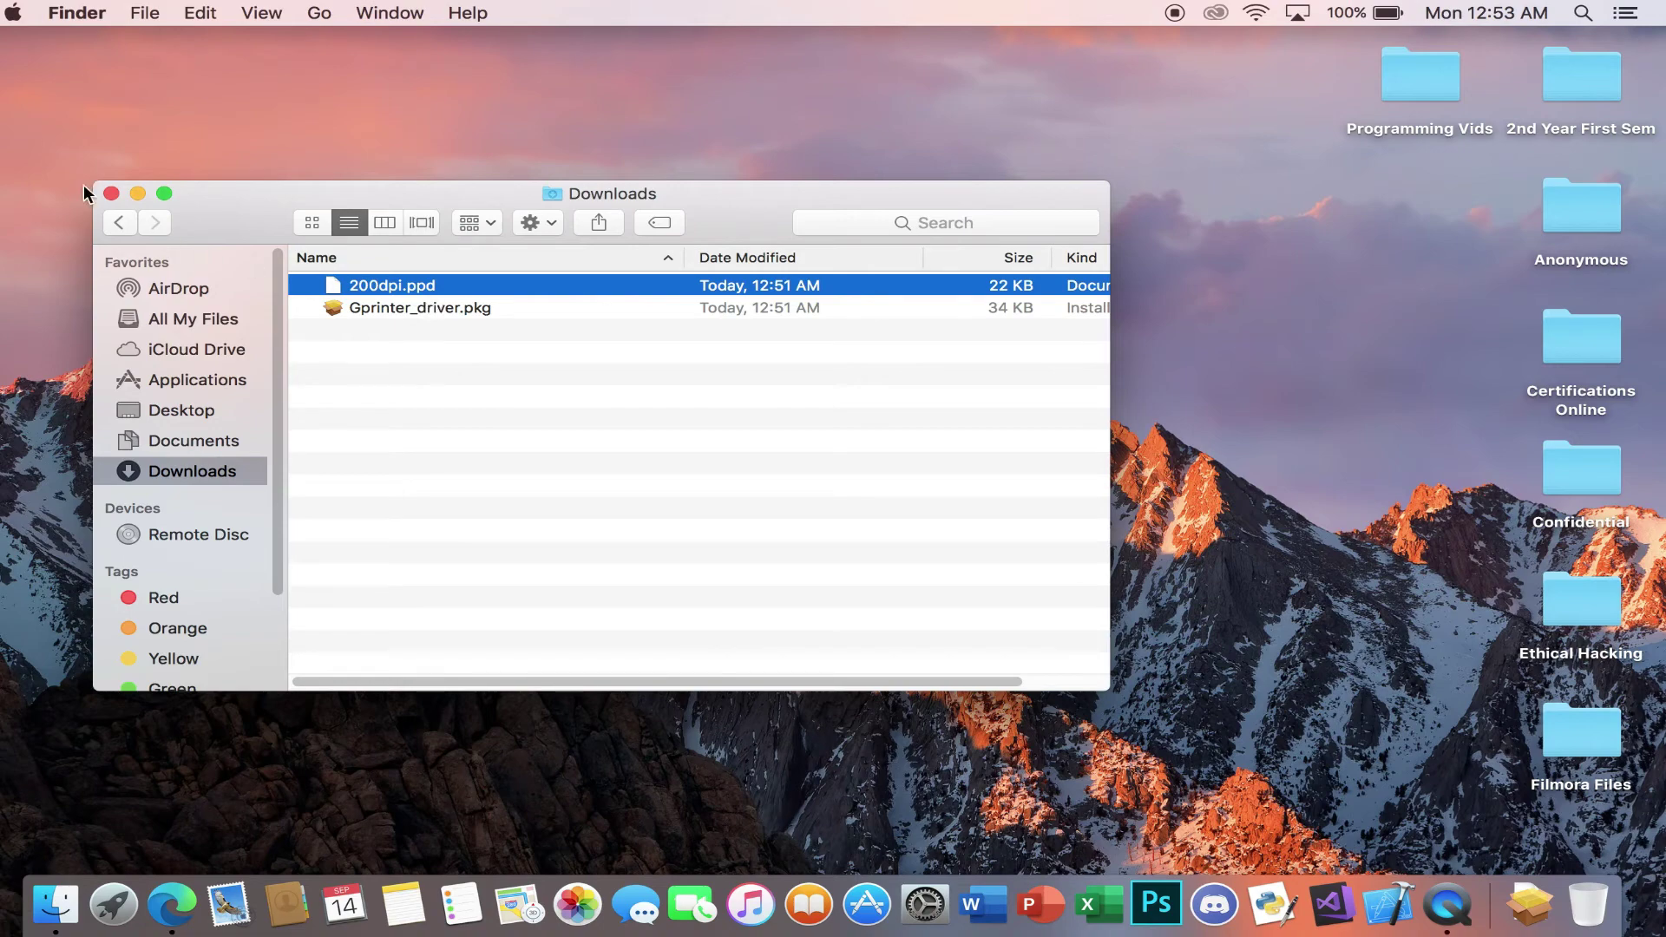
click(110, 193)
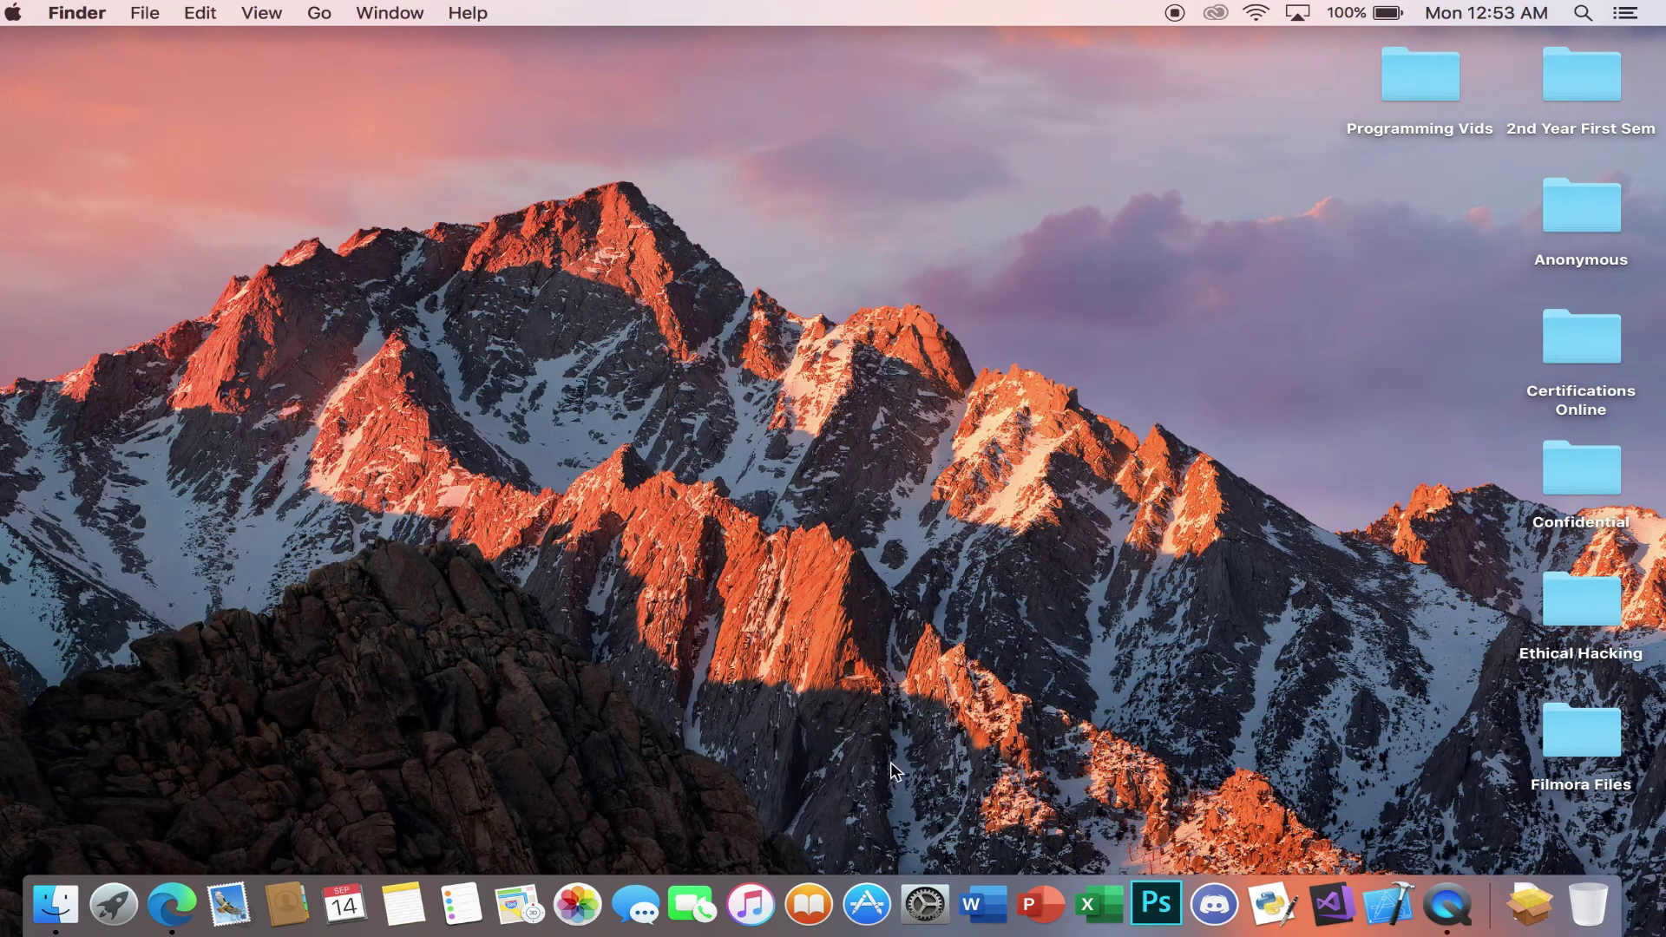
click(927, 906)
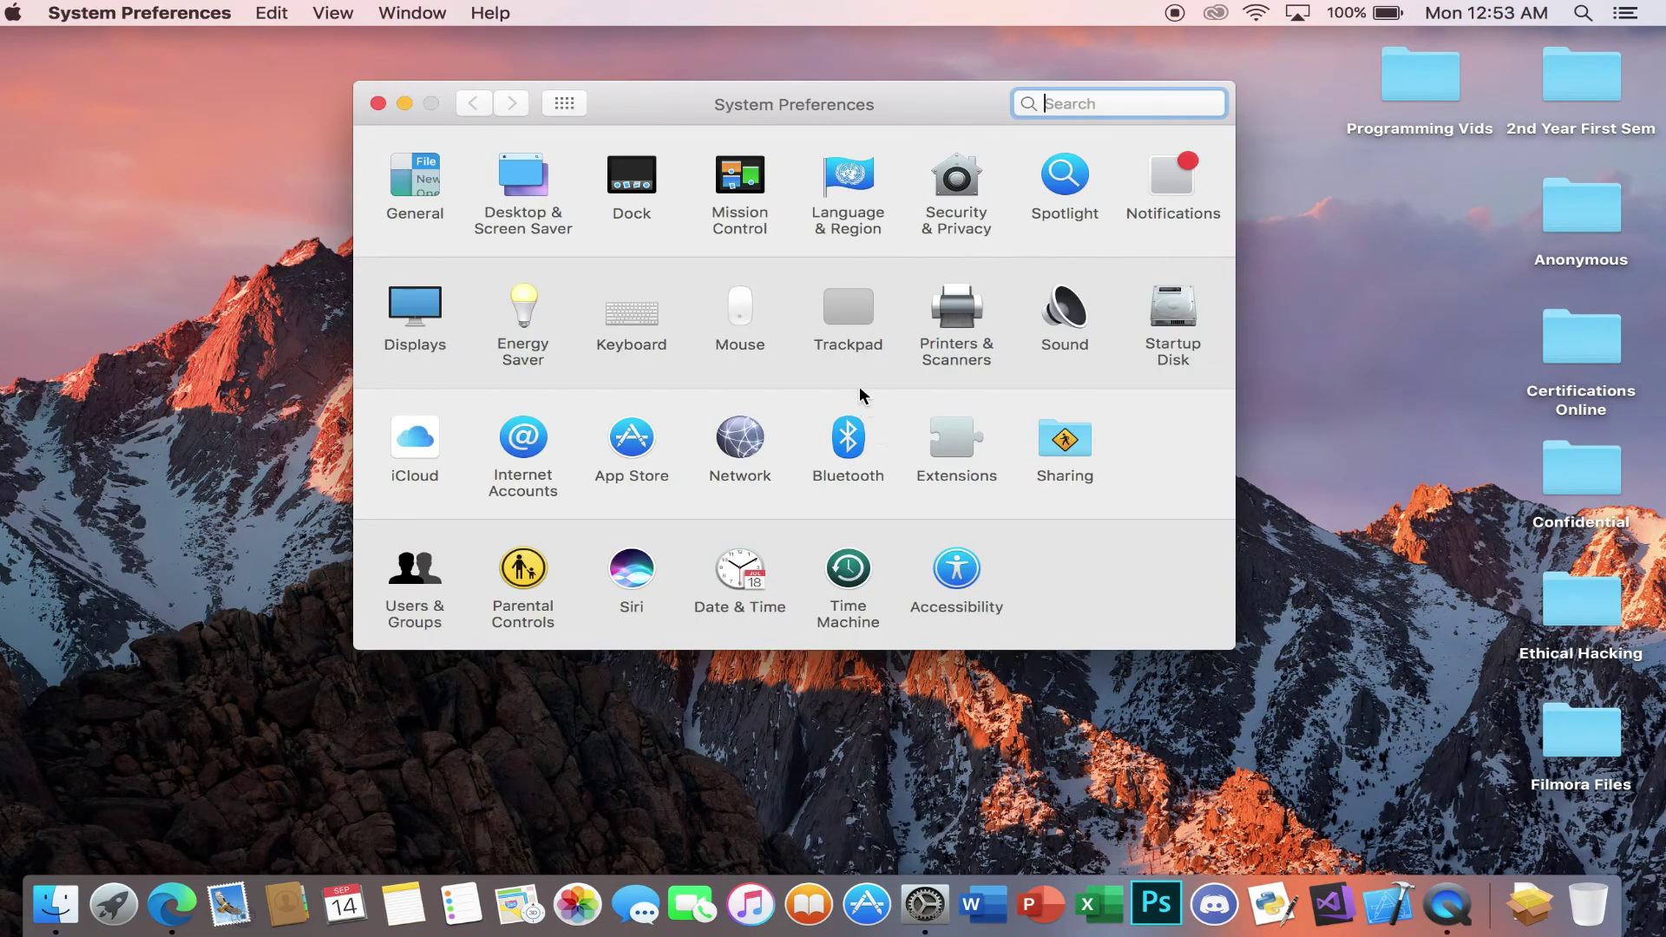
click(955, 319)
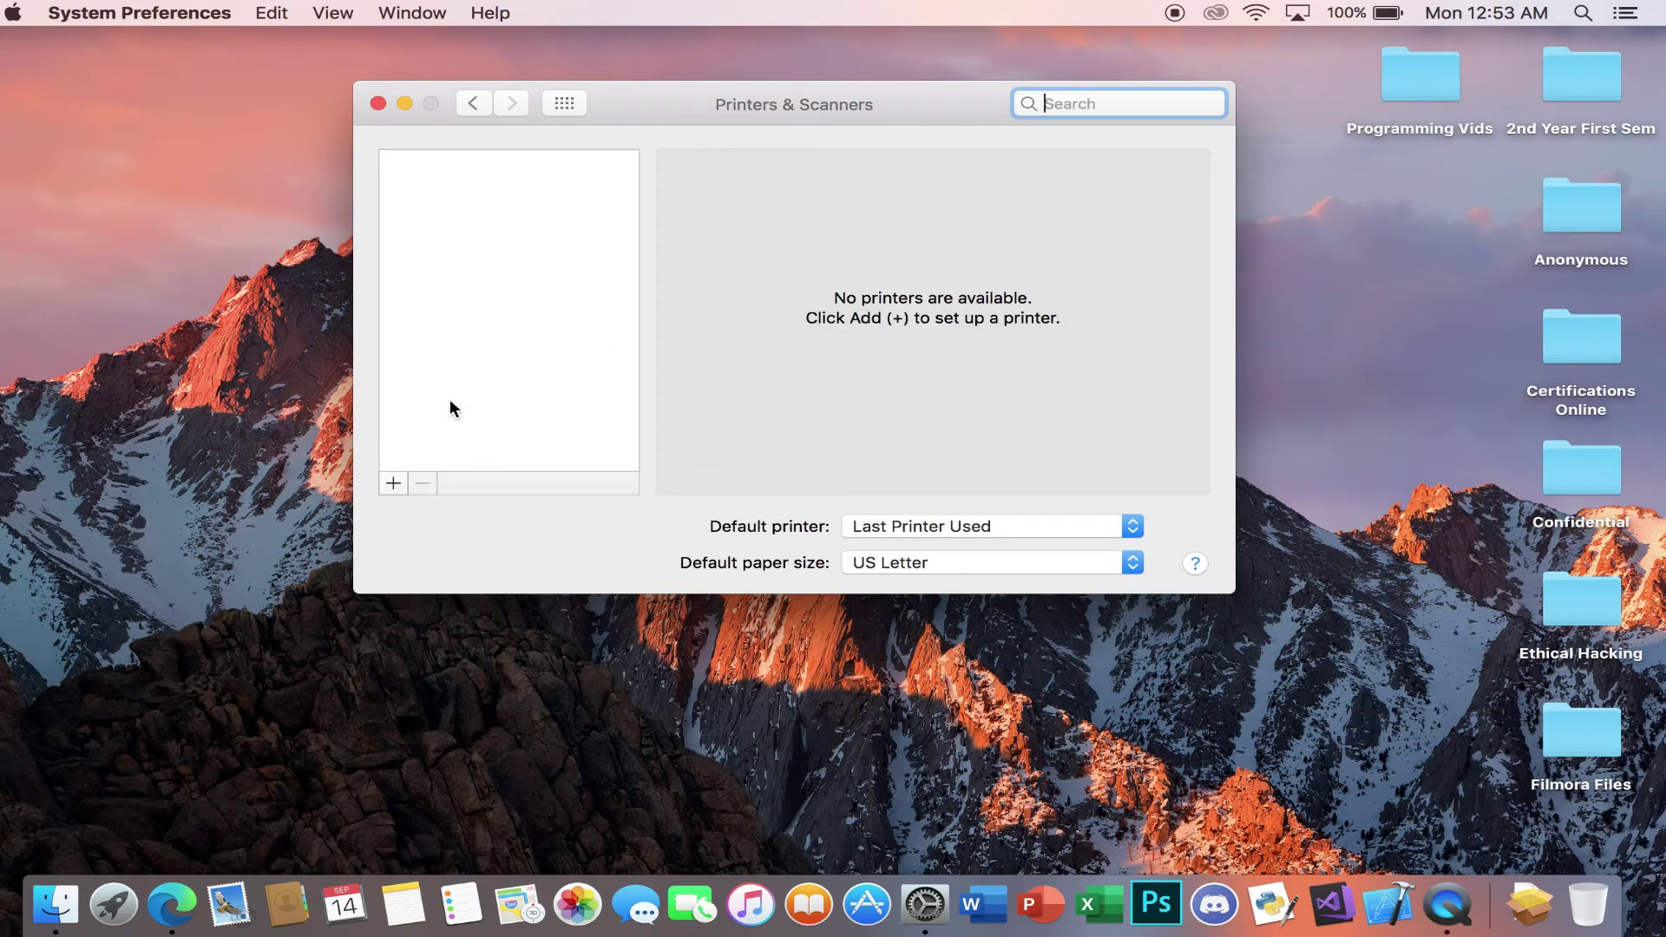
- Start adding a new printer and select the USB printer Gprinter GP-1324D
click(395, 484)
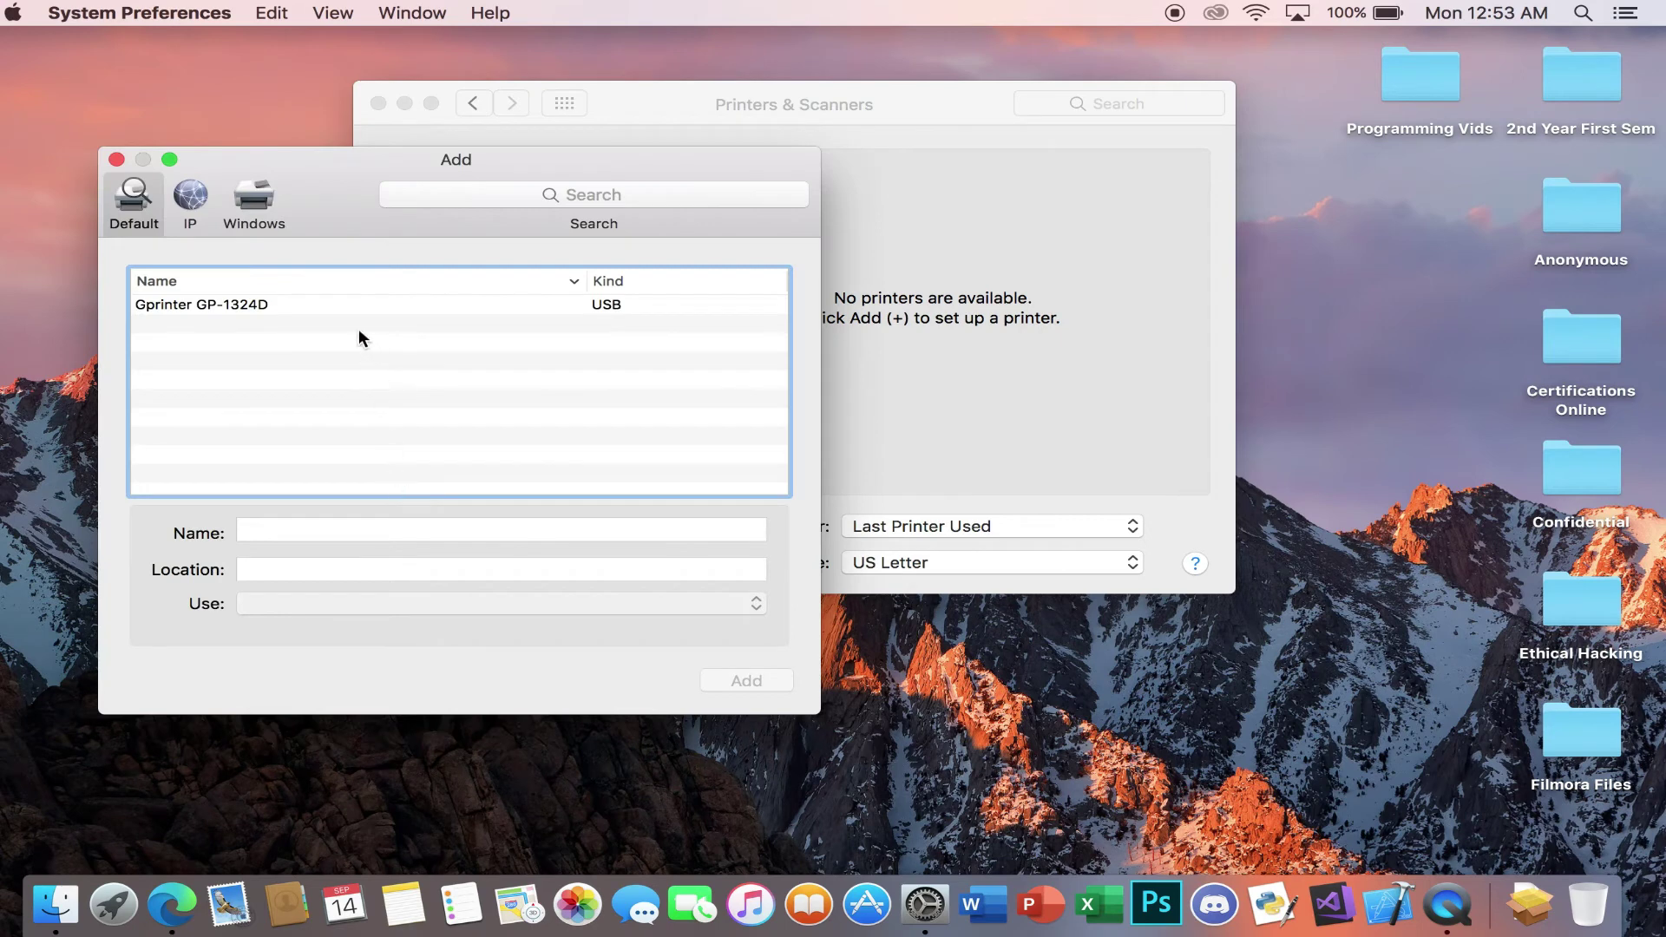
click(242, 304)
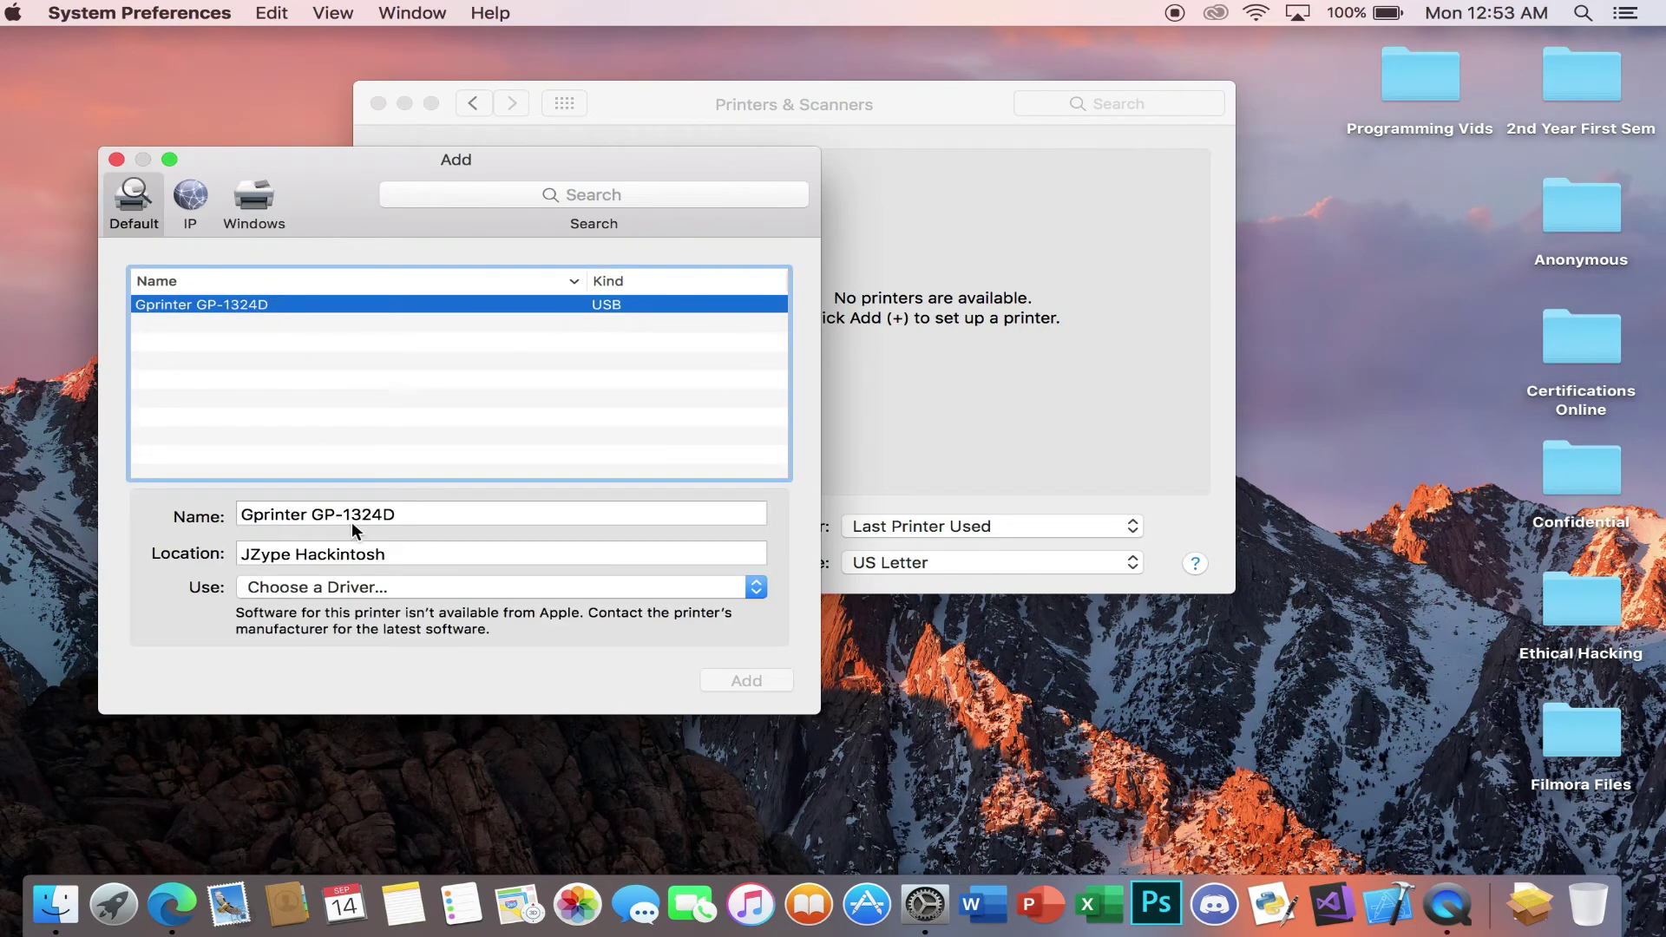
drag(408, 514, 148, 523)
drag(277, 557, 170, 553)
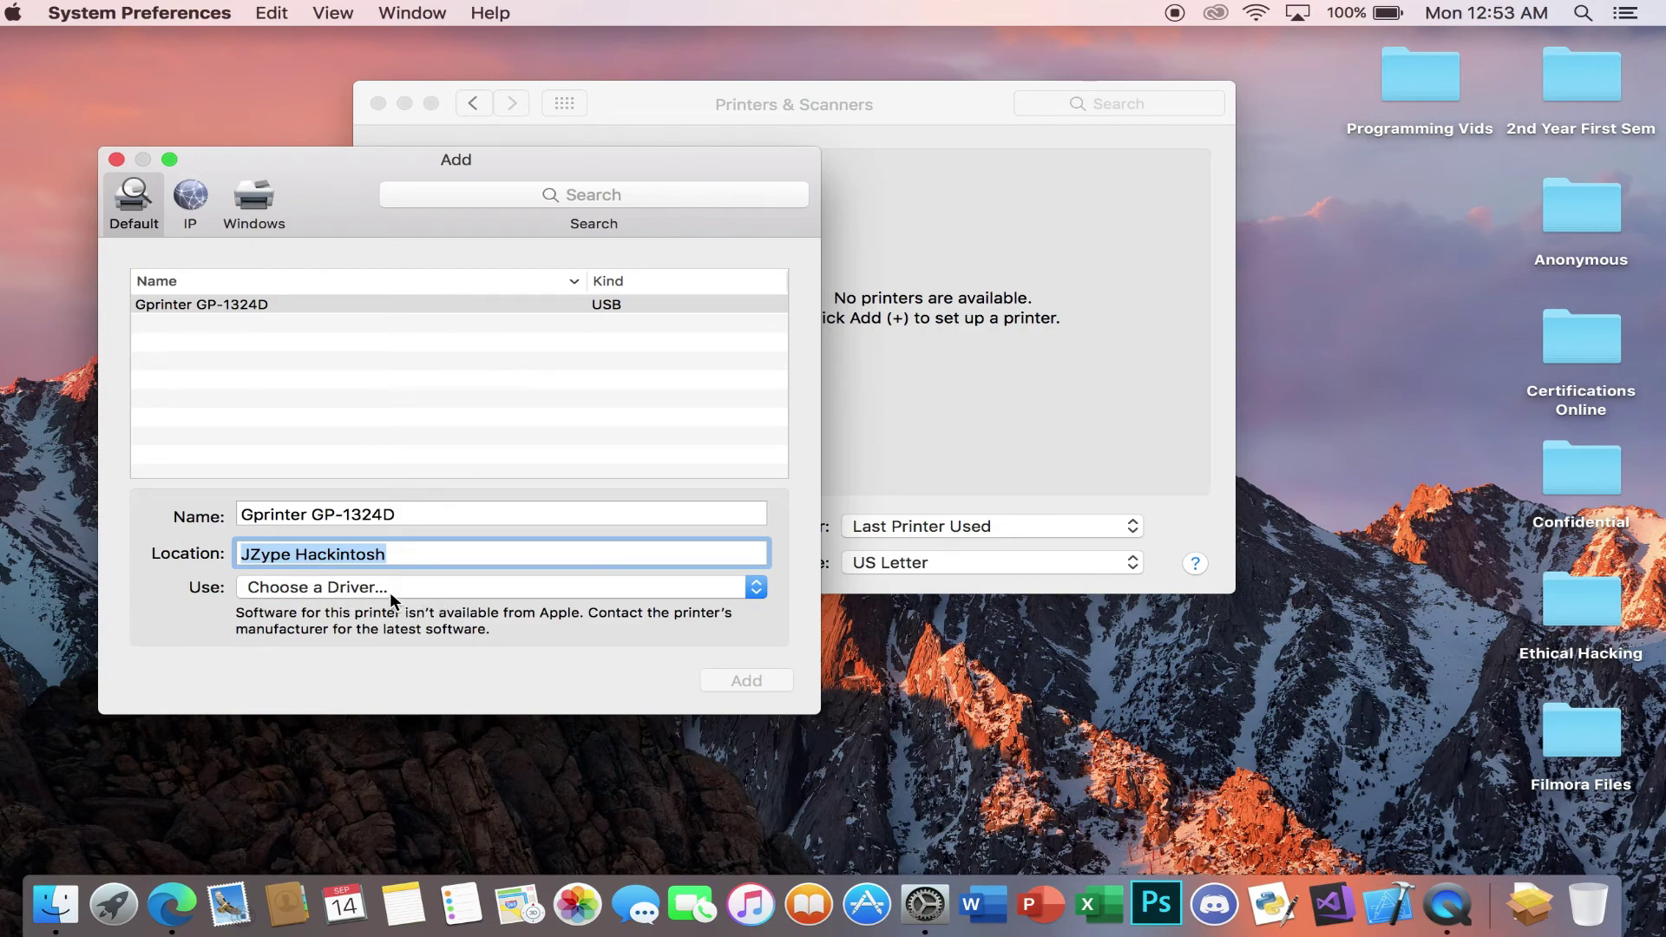
- Use 200dpi.ppd from the Downloads folder as the driver for Gprinter GP-1324D and add the printer
click(327, 589)
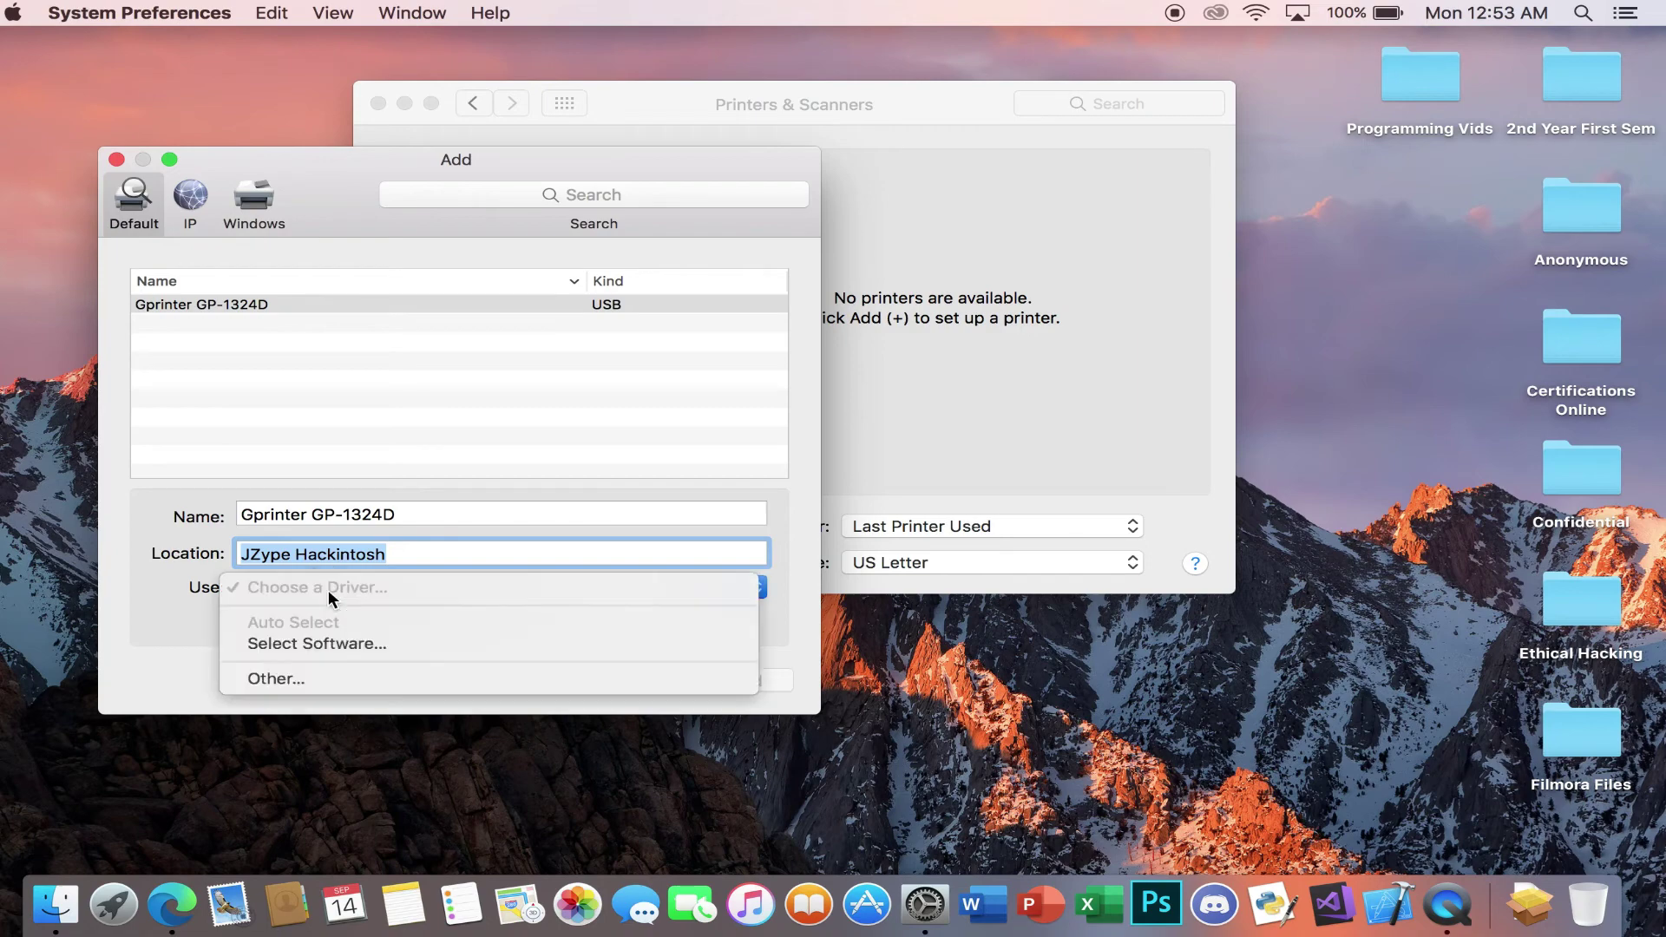
click(289, 679)
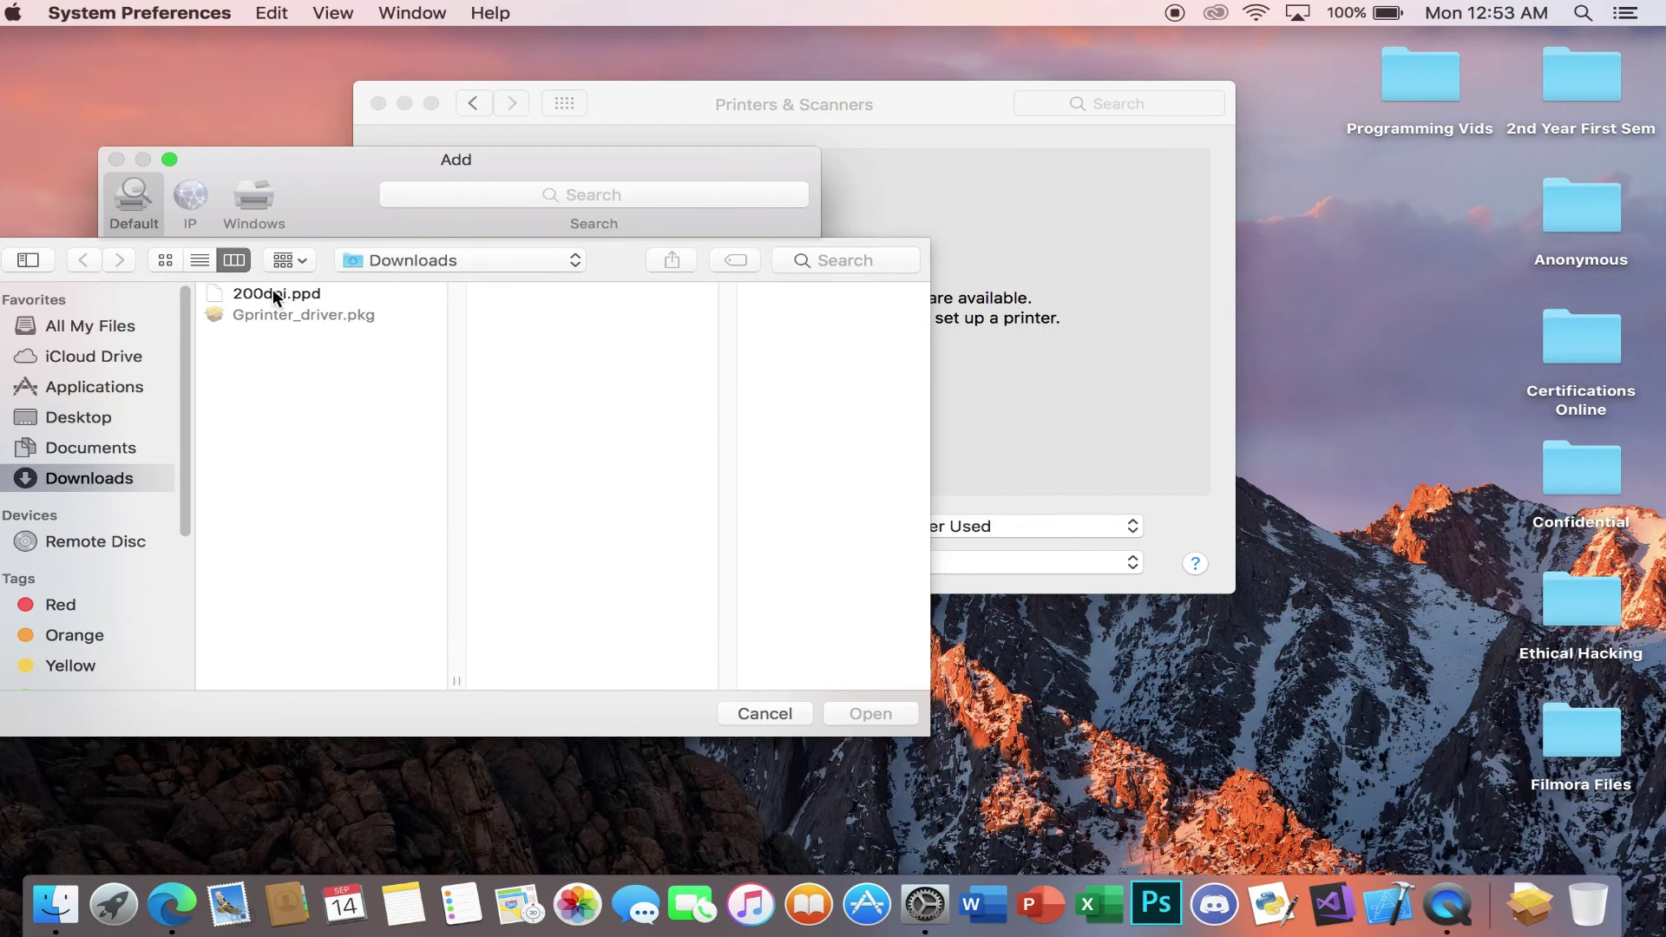
click(323, 296)
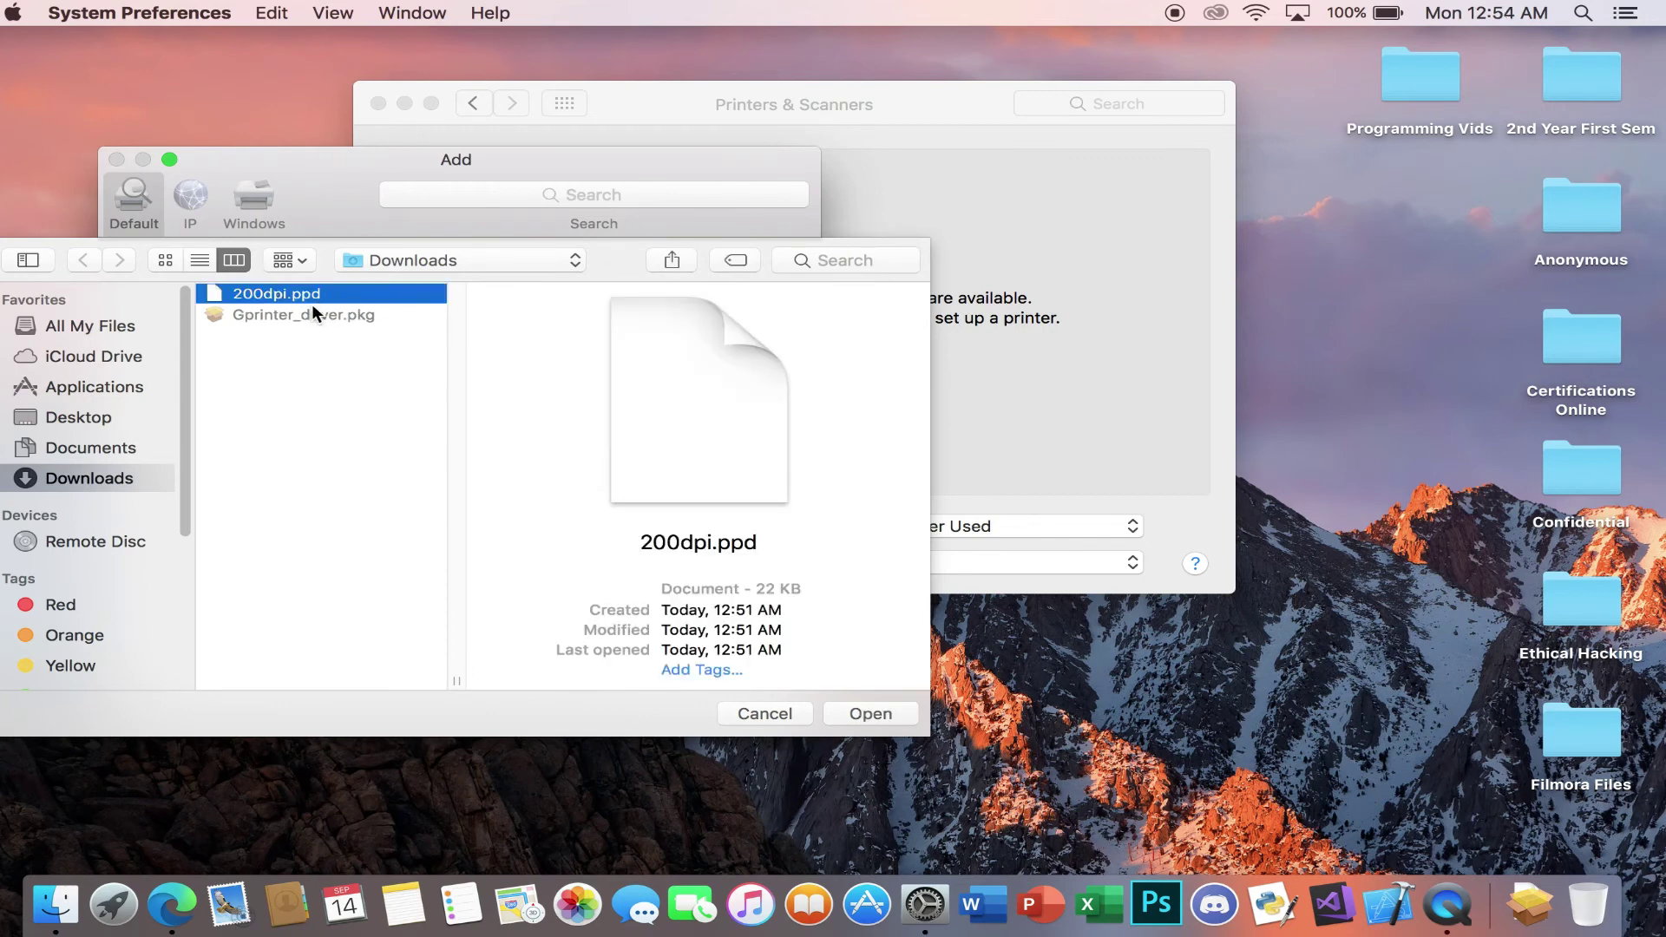
click(872, 715)
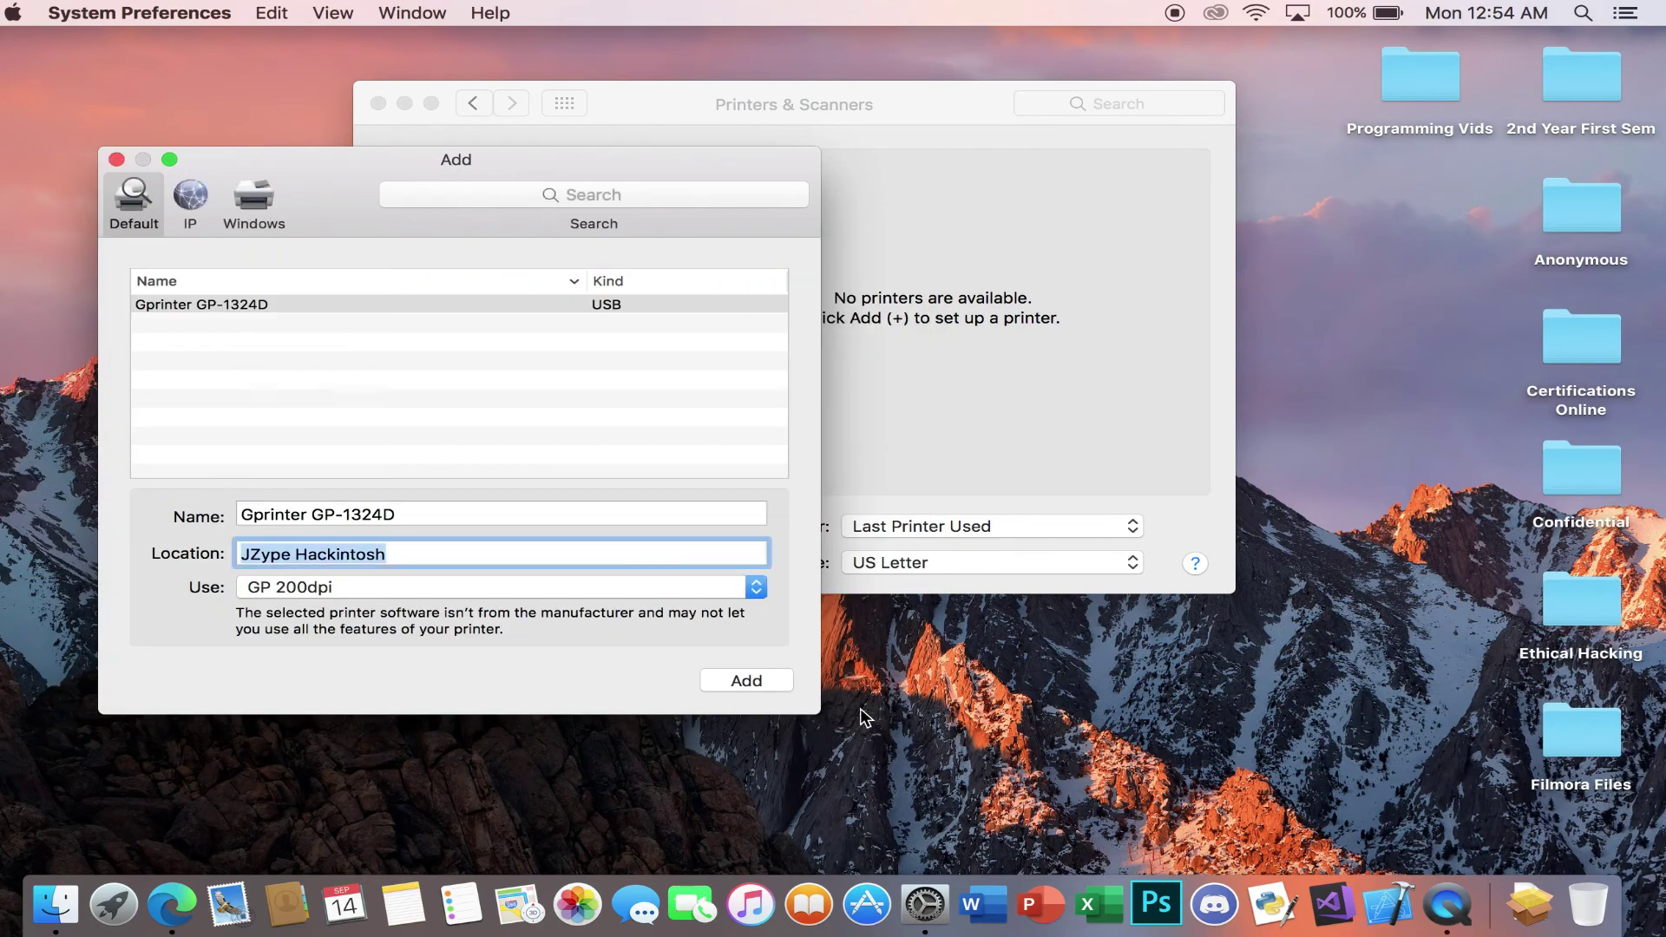
click(745, 682)
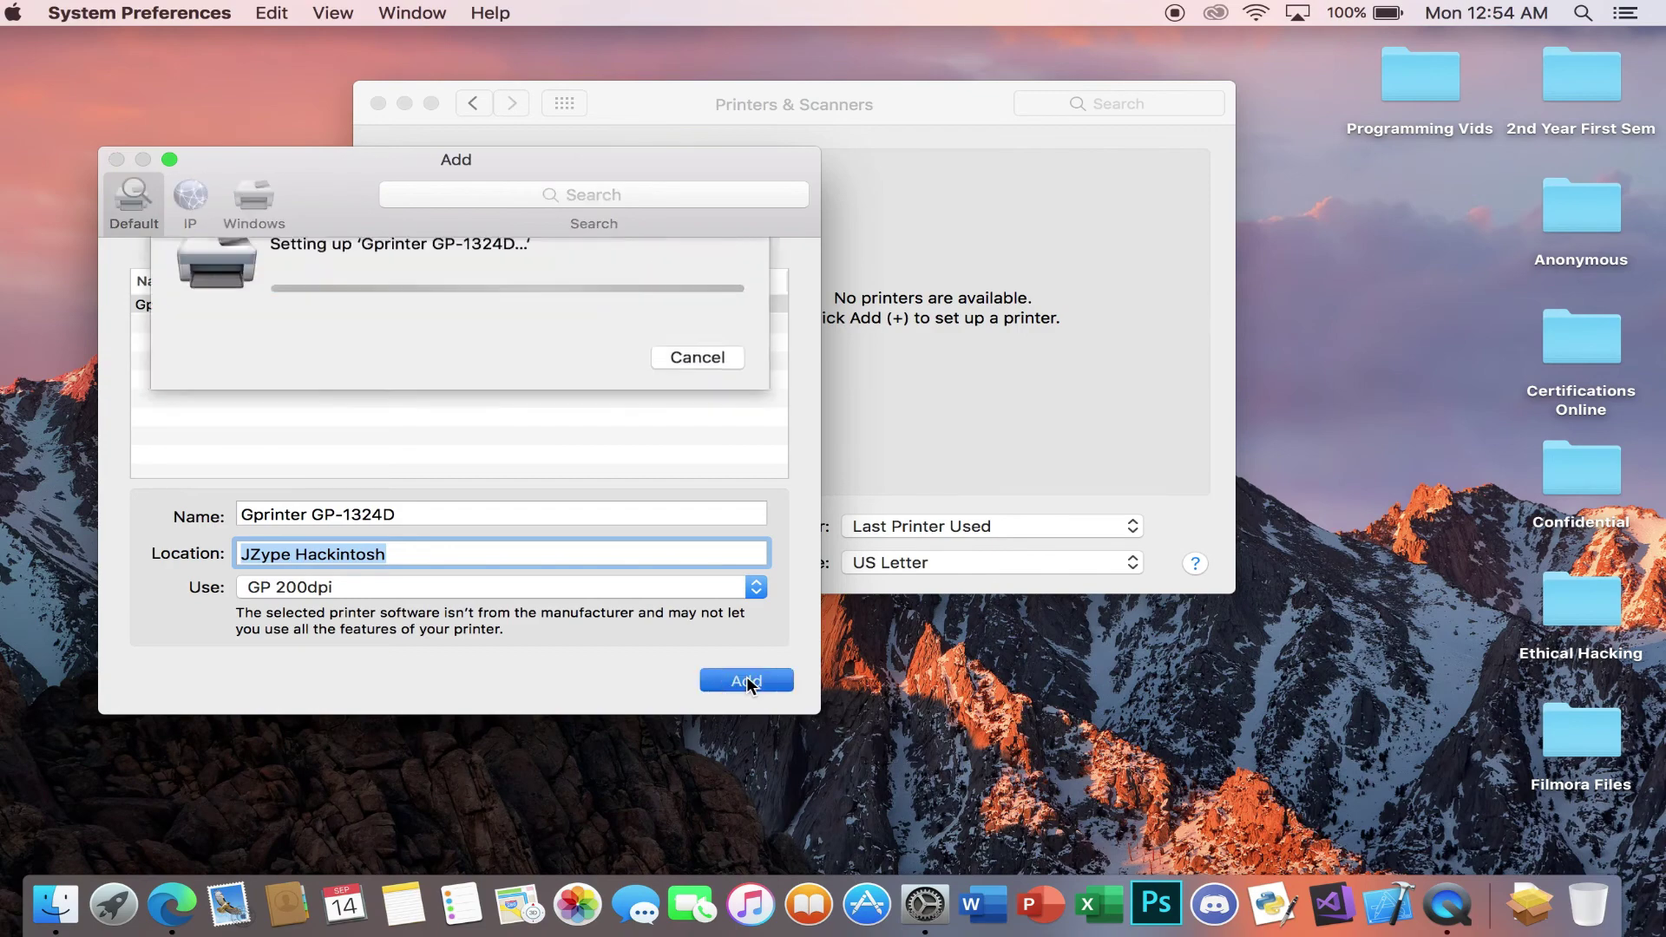